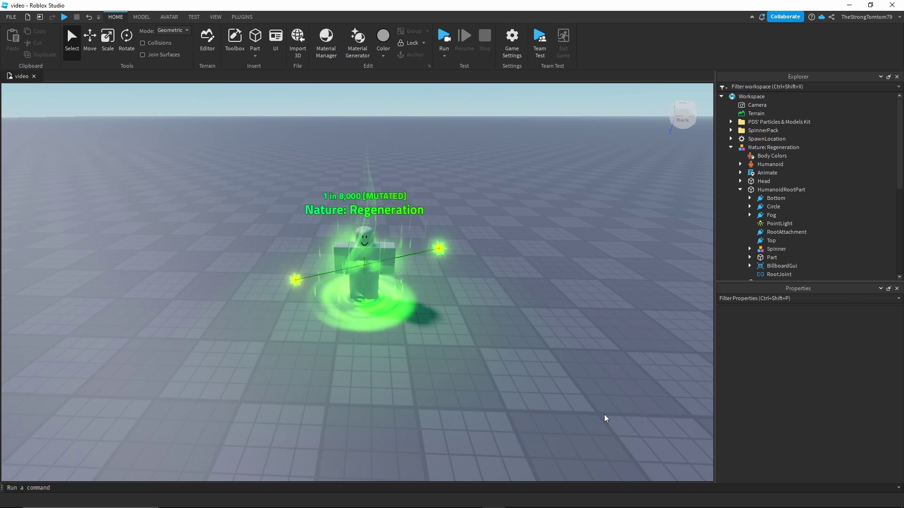
- Run the simulation to check the Nature: Regeneration character's aura effects in motion, and stop it
right_click_drag(557, 370, 557, 369)
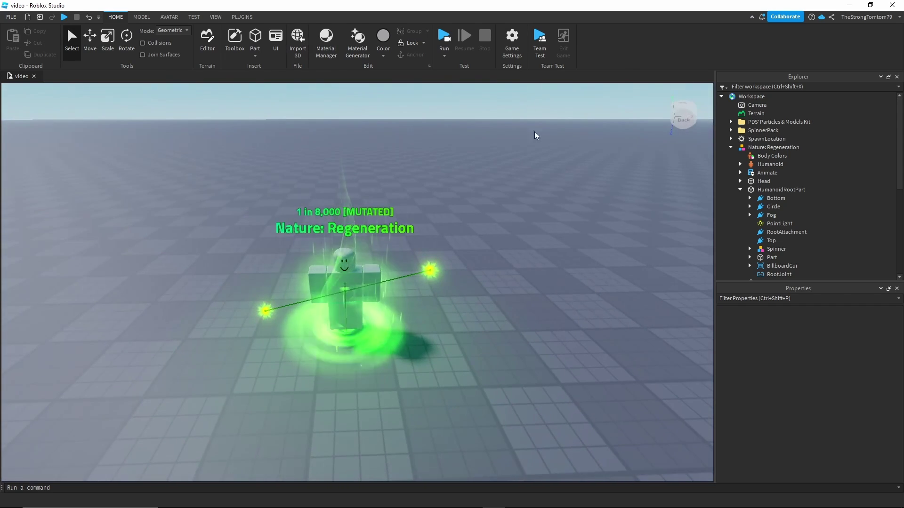
left_click(443, 40)
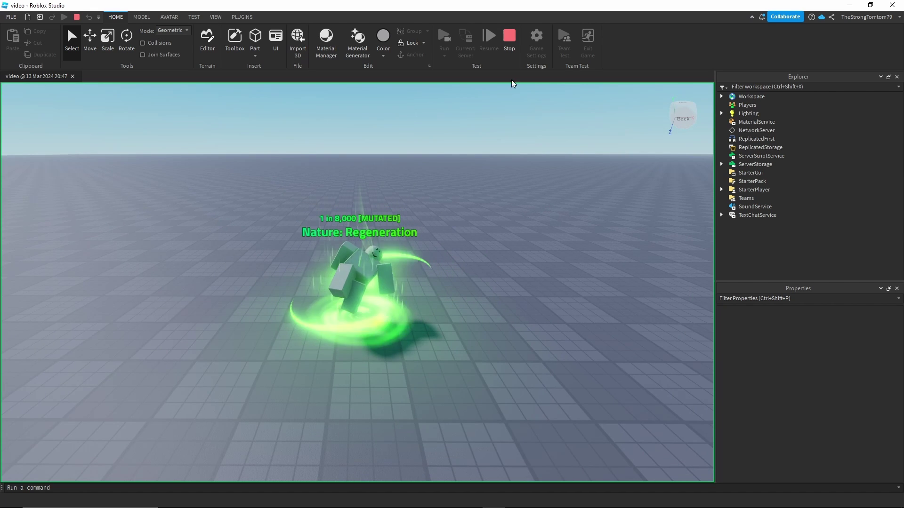
left_click(504, 41)
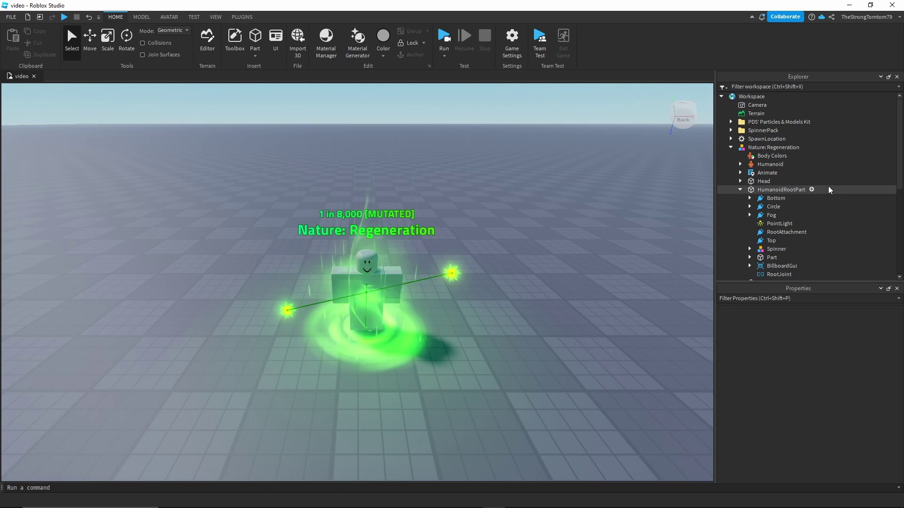
- Insert a Sound object into the HumanoidRootPart of Nature: Regeneration and rename it Music
left_click(811, 189)
type("sound")
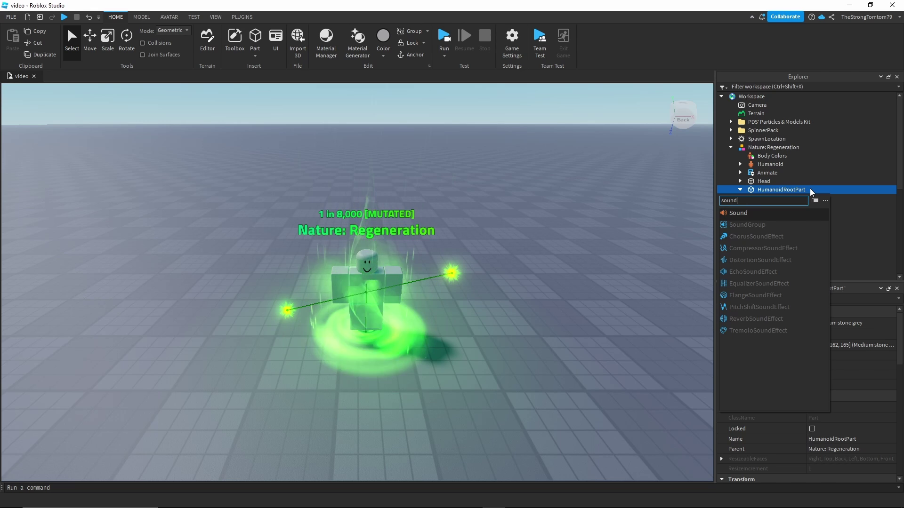
left_click(772, 214)
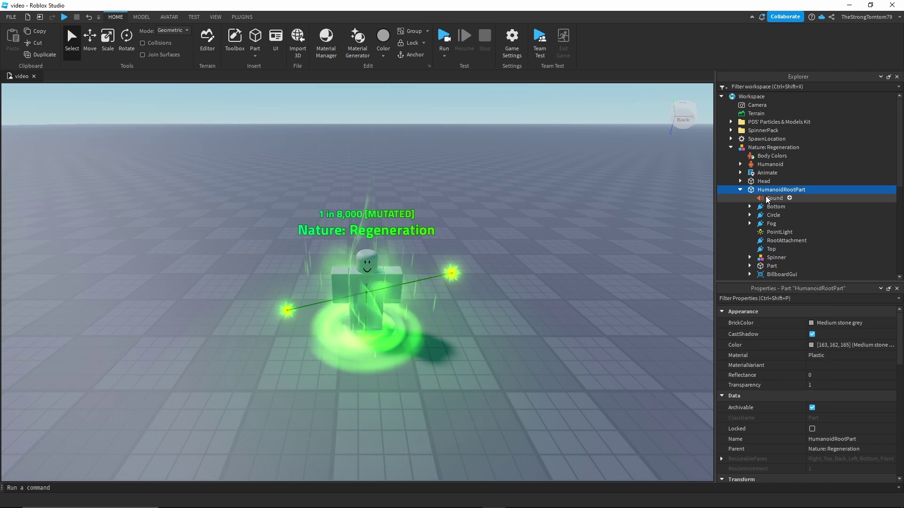
double_click(772, 198)
type("Musi")
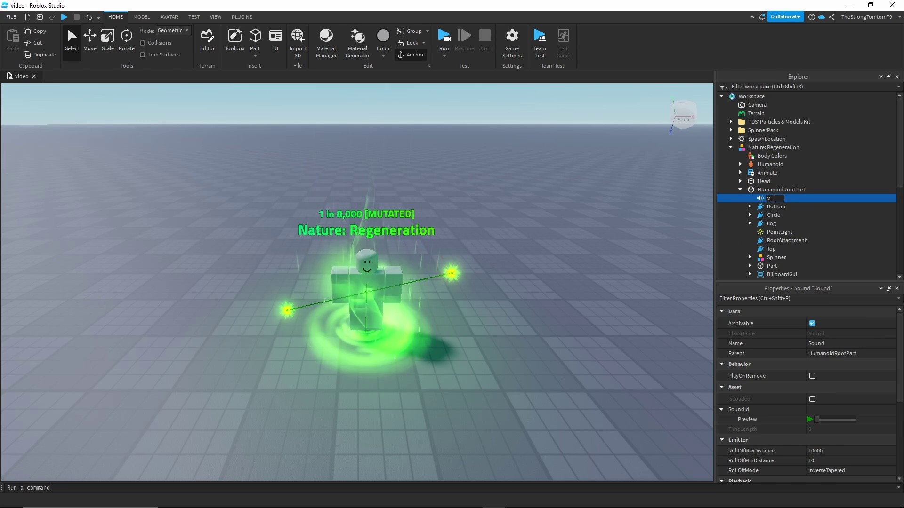
type("c")
key("Return")
right_click_drag(493, 274, 481, 273)
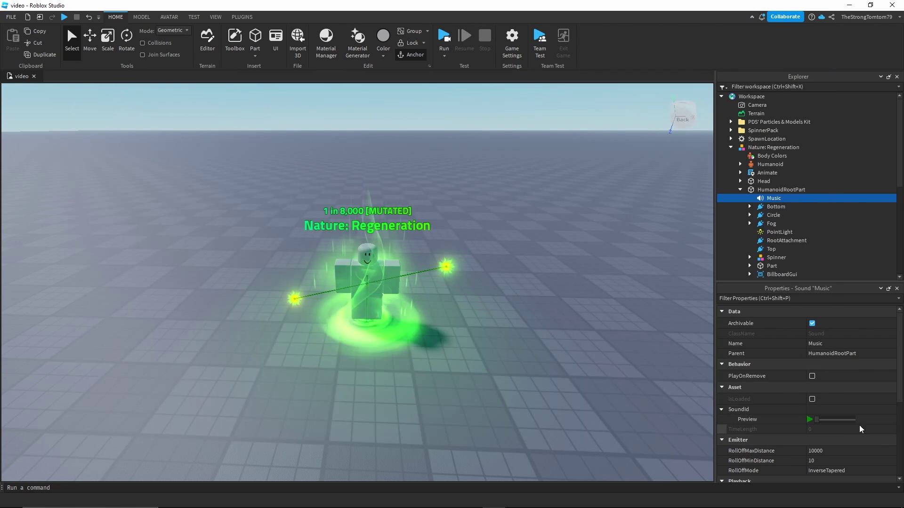
left_click(837, 408)
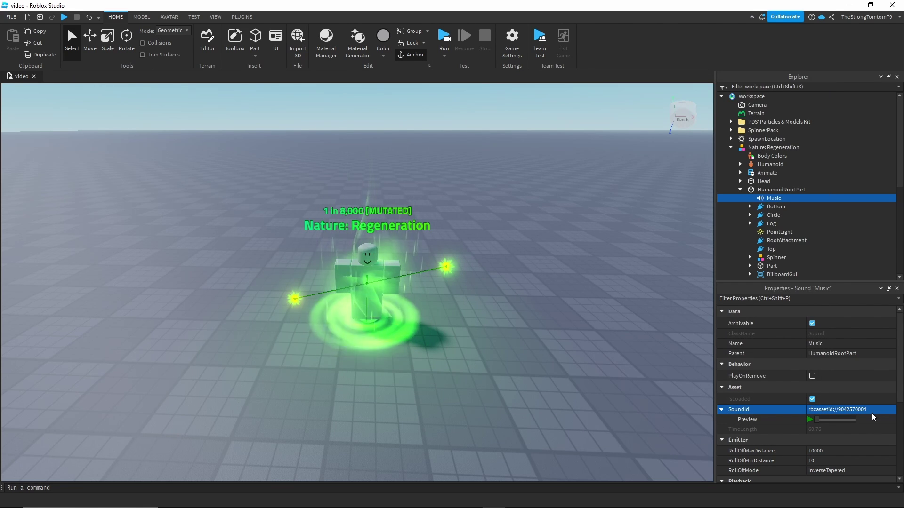
scroll(805, 432, "down", 3)
left_click(819, 413)
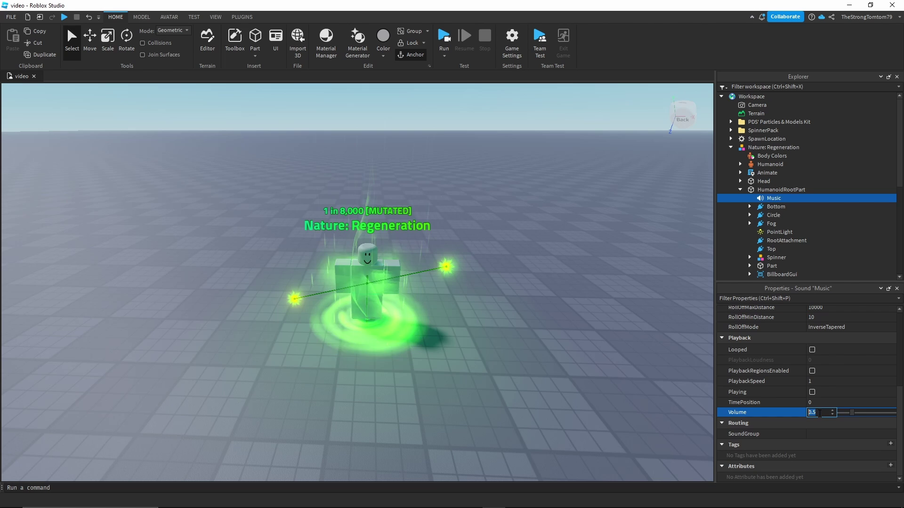
left_click(818, 414)
type("1")
key("Return")
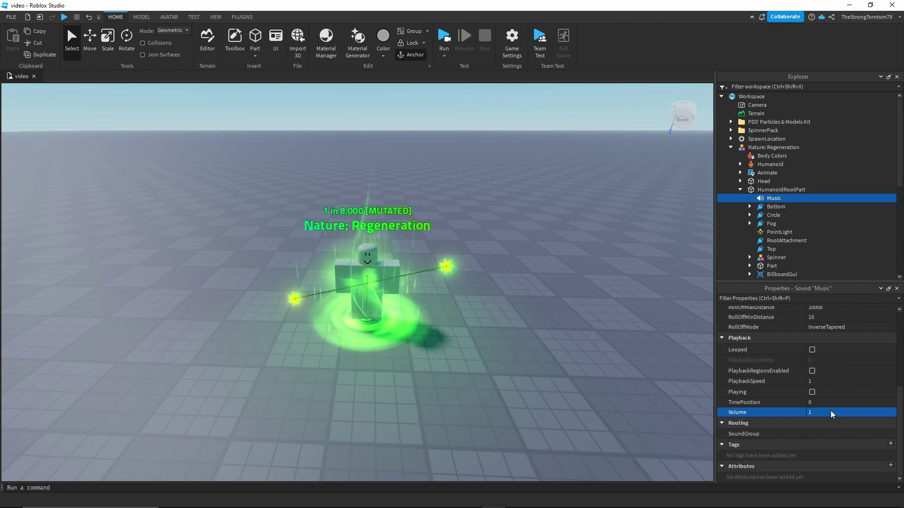
- Play a short preview of the Music sound and stop it
scroll(830, 410, "up", 5)
left_click(809, 419)
scroll(786, 414, "down", 2)
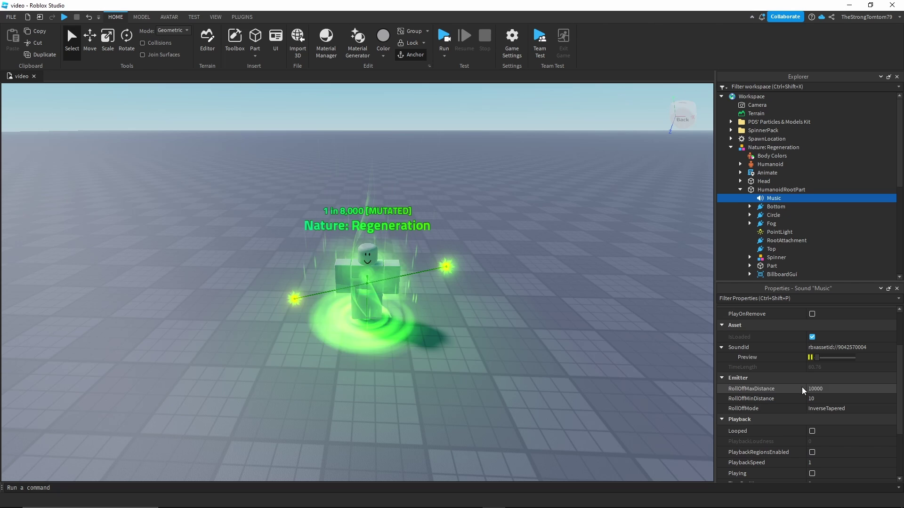
left_click(810, 358)
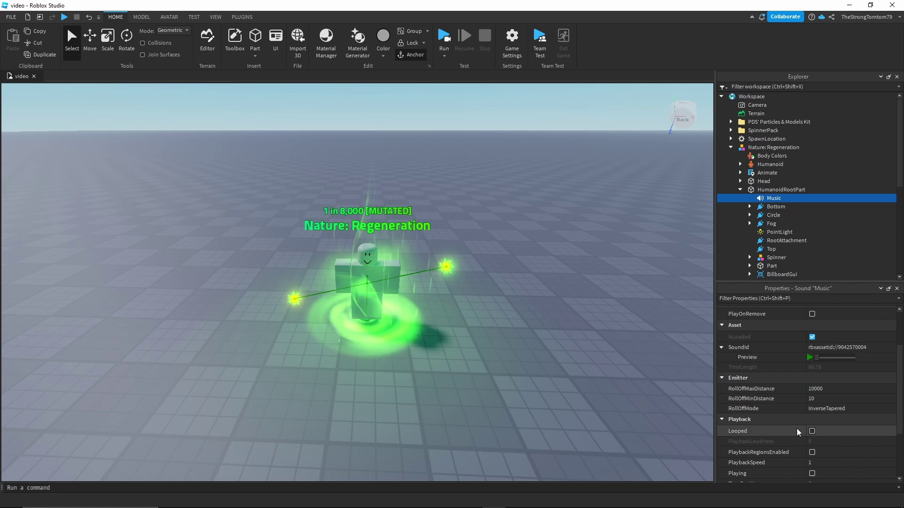
- Enable Looped, PlaybackRegionsEnabled and Playing for the Music sound
scroll(782, 425, "down", 2)
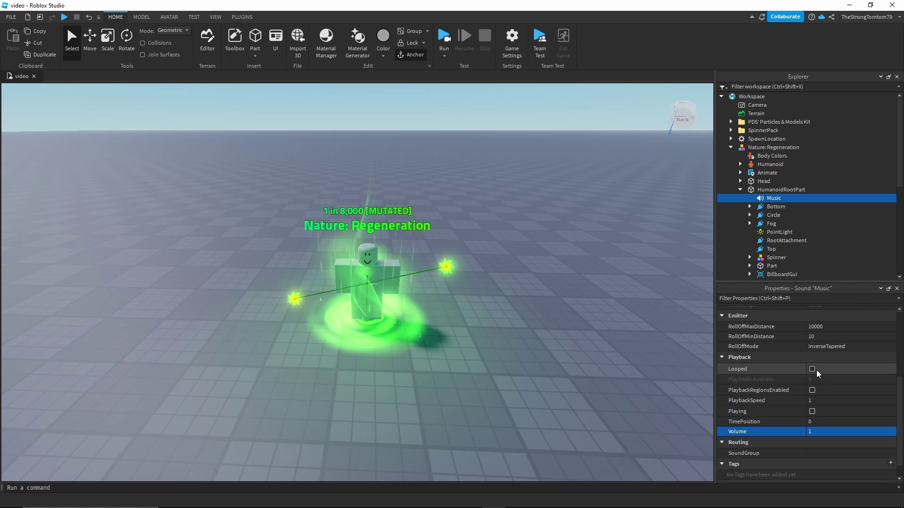
left_click(812, 369)
left_click(812, 391)
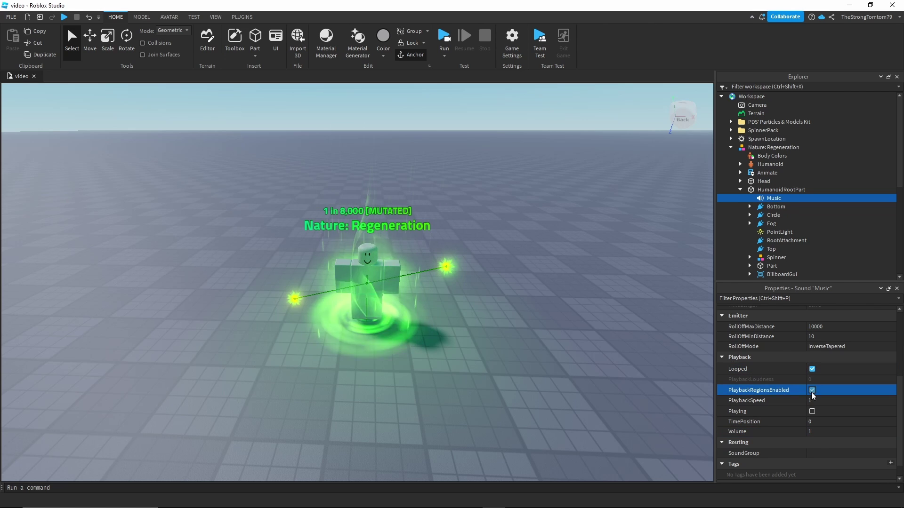
left_click(812, 411)
- Set both the LoopRegion and the PlaybackRegion of the Music sound to 0, 5
scroll(796, 433, "down", 1)
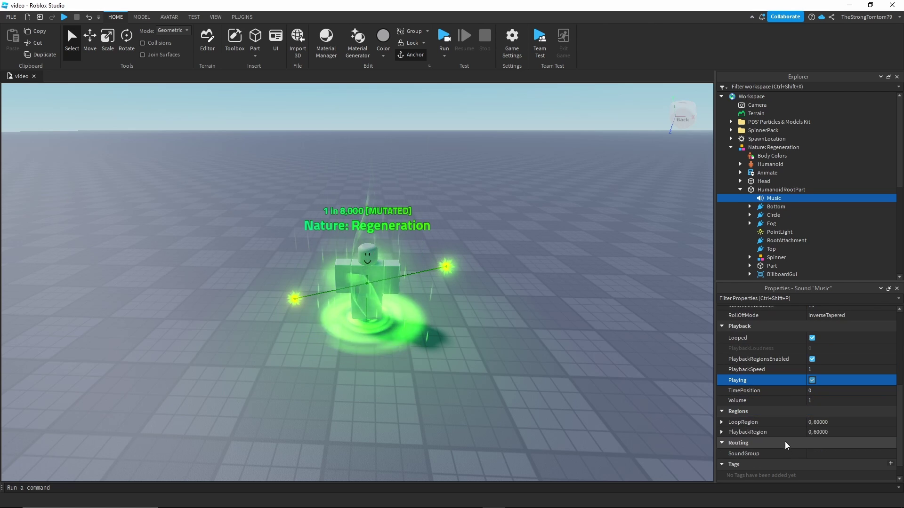
left_click(830, 420)
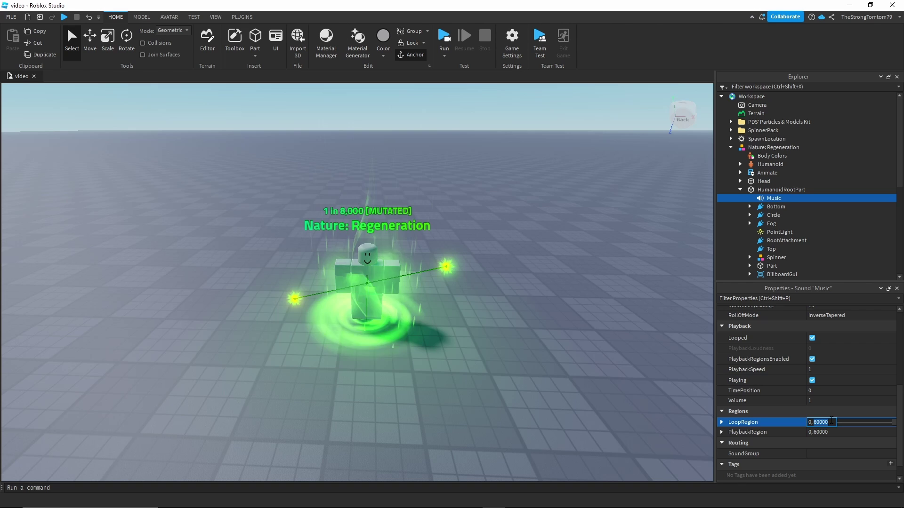
type("5")
double_click(828, 436)
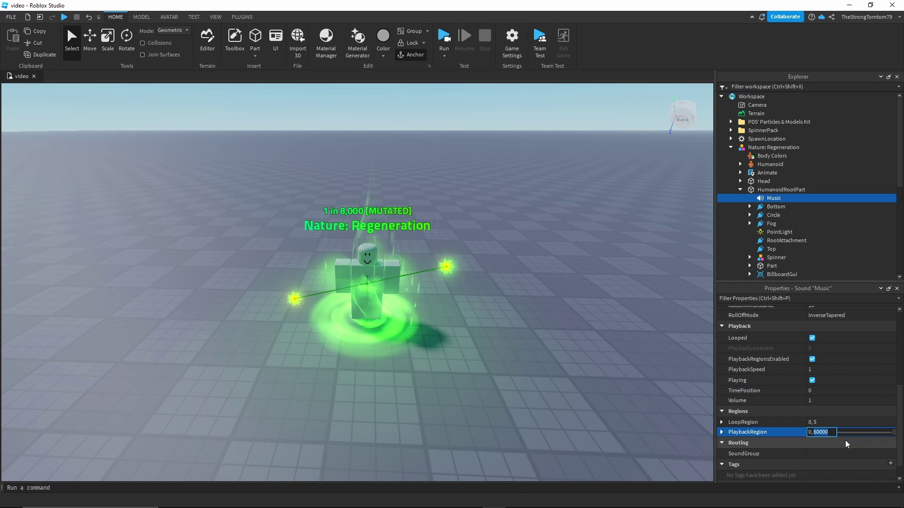
type("5")
key("Return")
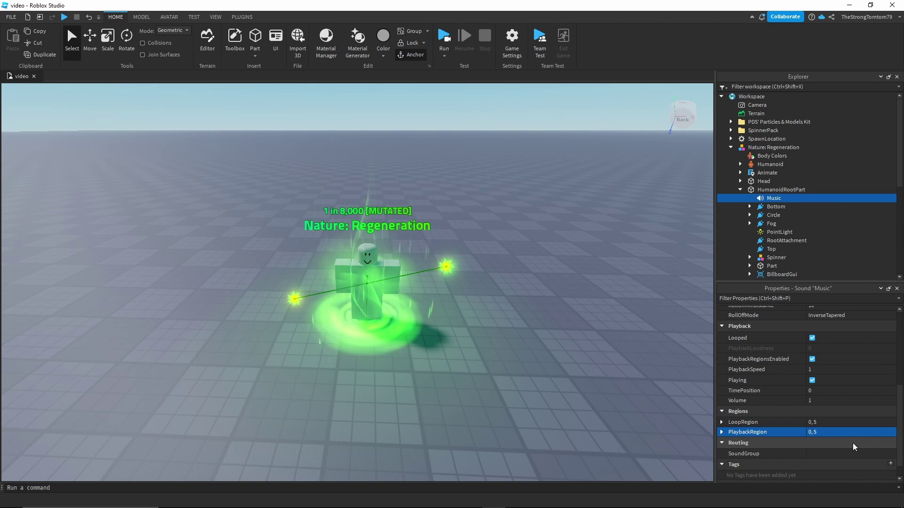
- Set both the LoopRegion and the PlaybackRegion of the Music sound to 0, 100000
scroll(856, 401, "up", 1)
scroll(856, 401, "down", 2)
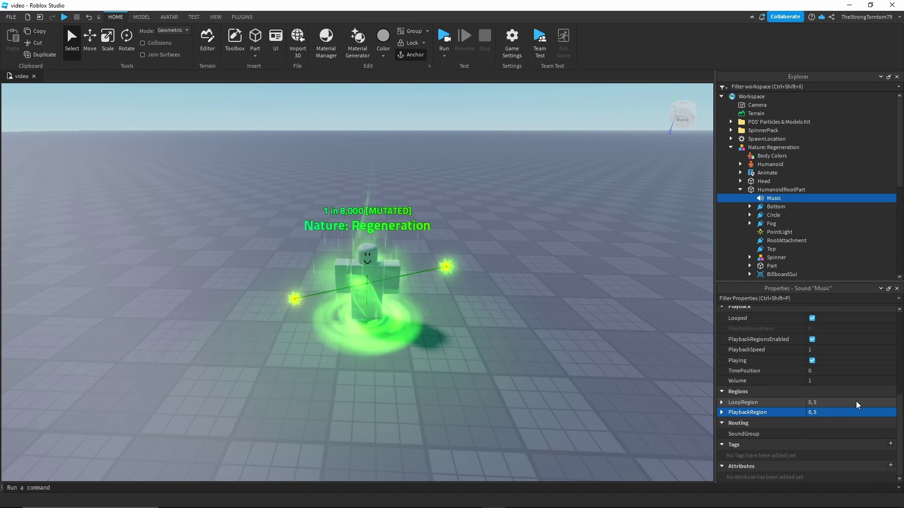
left_click(827, 404)
left_click(829, 404)
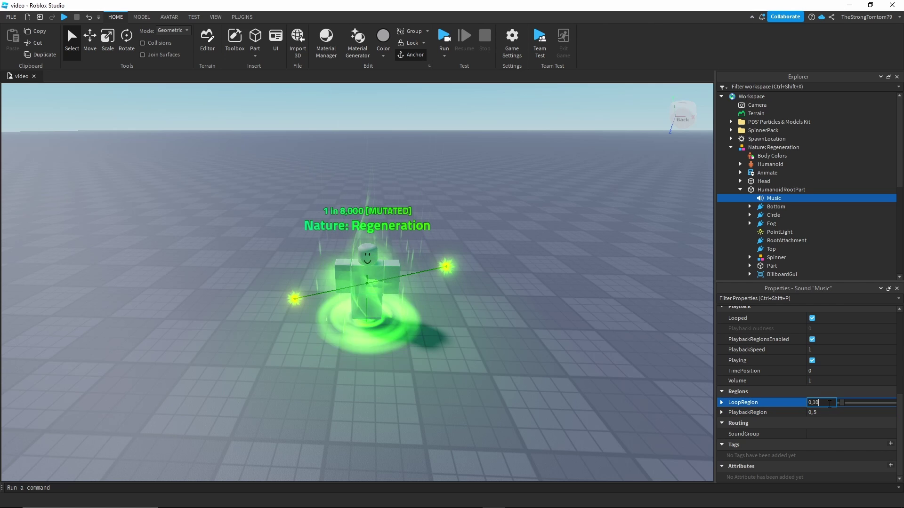
left_click(826, 408)
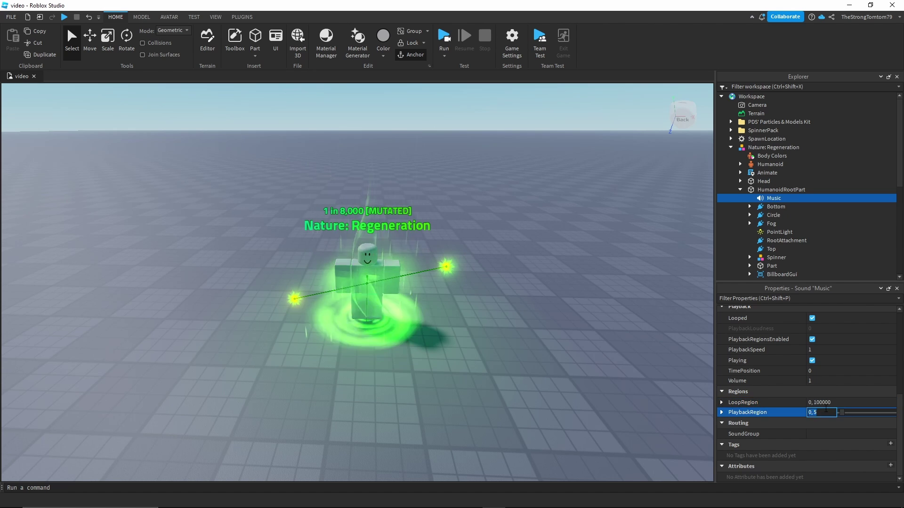
left_click(825, 409)
type("100000")
key("Return")
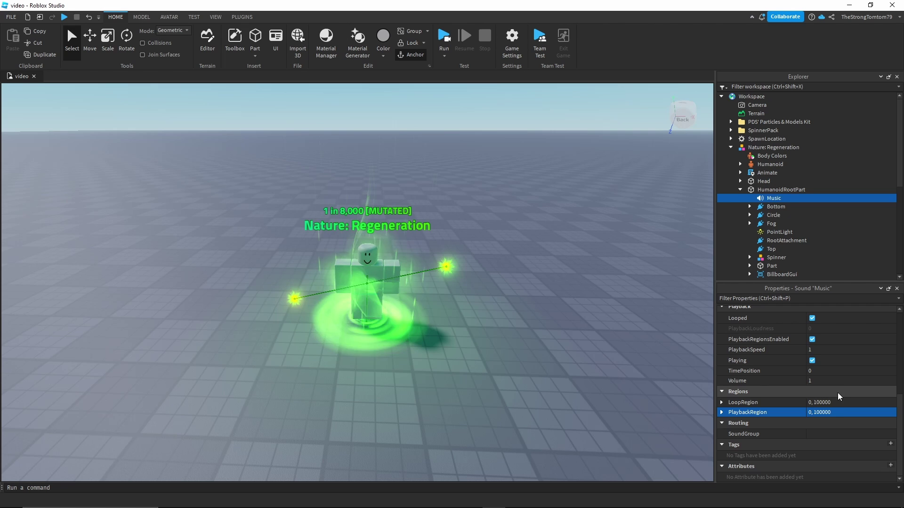
- Set the Music sound's RollOffMaxDistance to 50 so it is only heard near the character
scroll(844, 410, "up", 3)
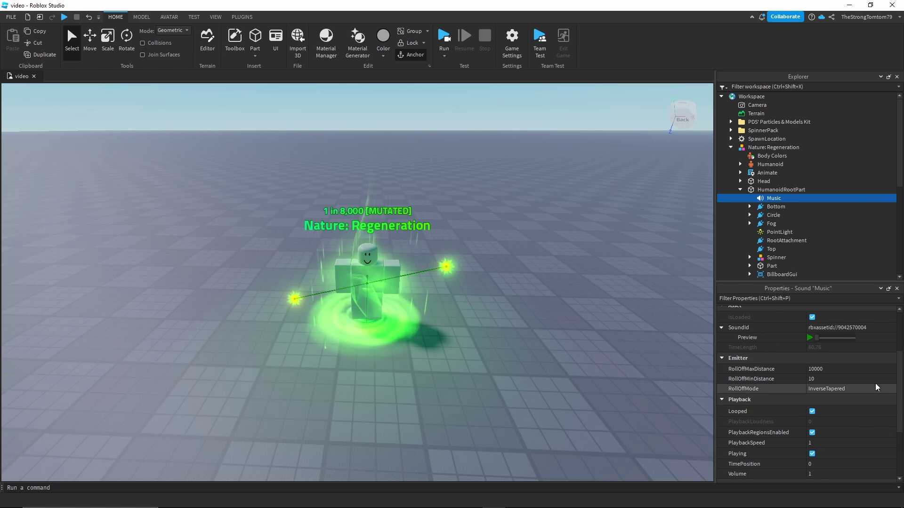
left_click(846, 369)
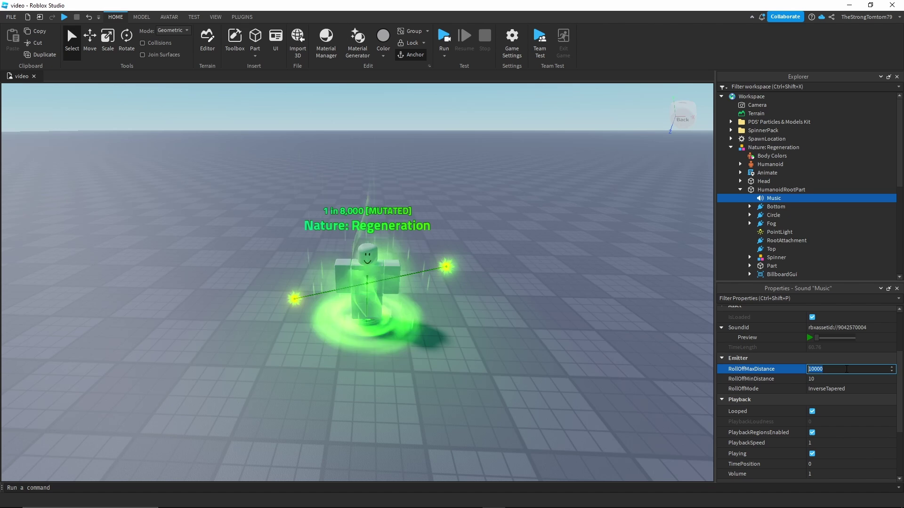
type("50")
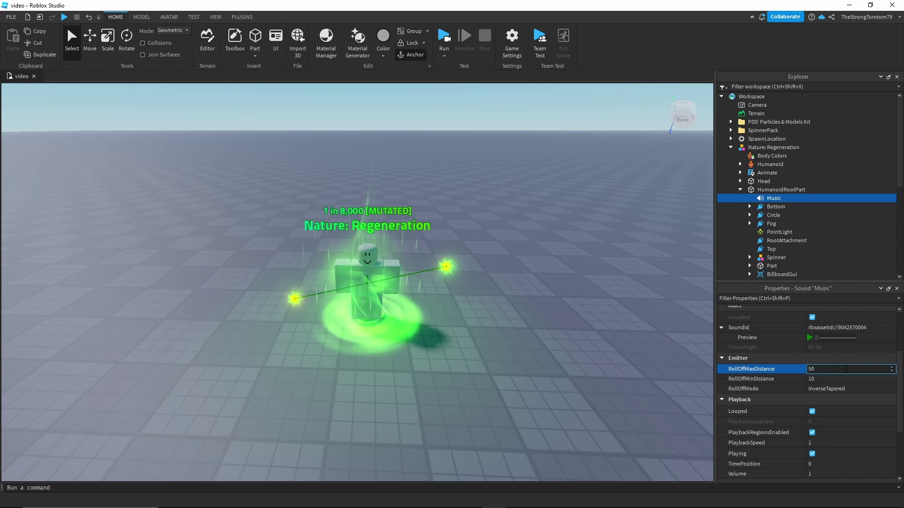
key("Return")
scroll(888, 404, "up", 3)
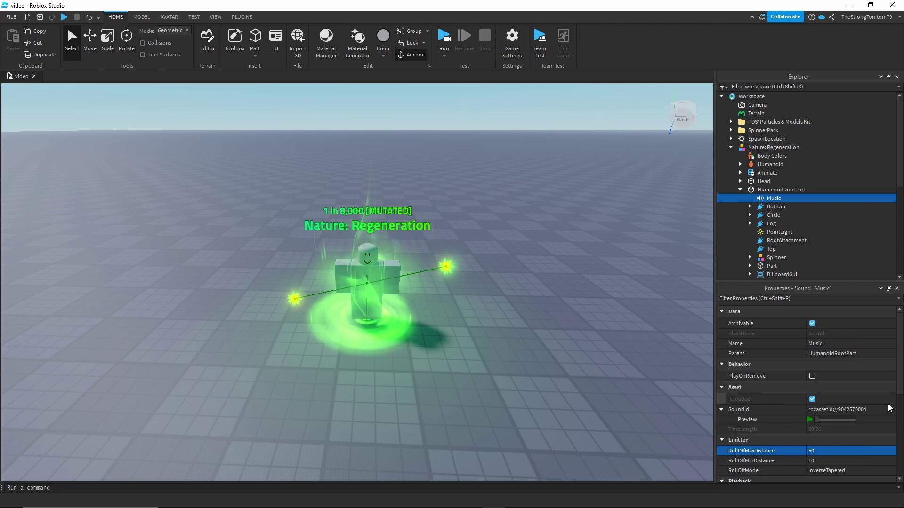
scroll(889, 406, "down", 5)
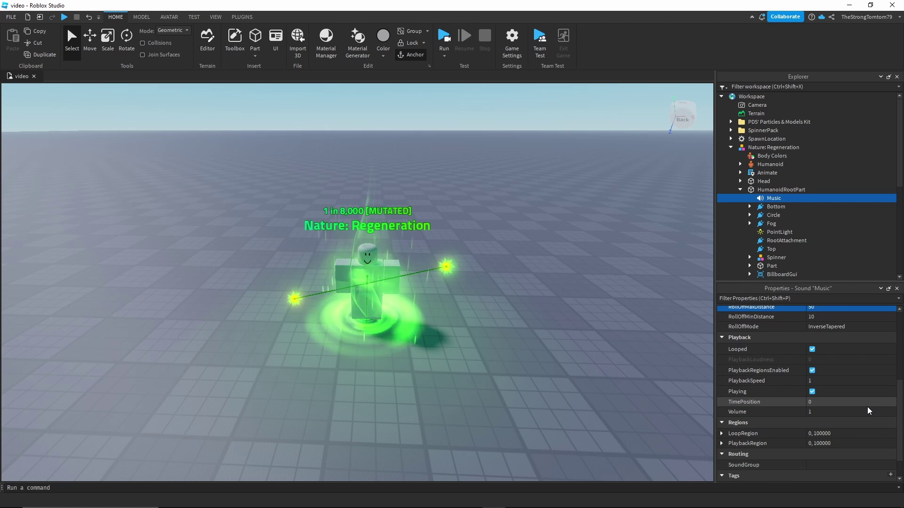
- Play-test the place near the character to check the looping music with the aura, and stop the test
right_click_drag(454, 254, 456, 255)
scroll(457, 255, "down", 2)
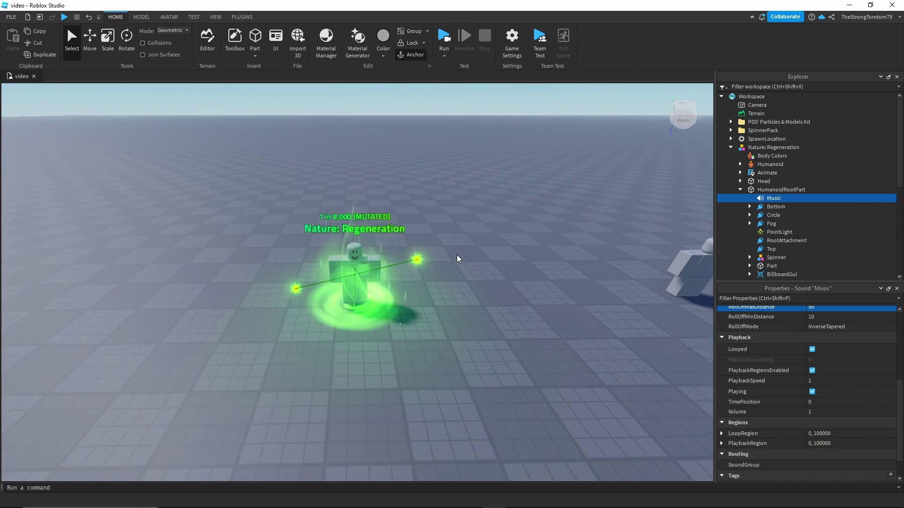
scroll(457, 255, "up", 3)
key("F5")
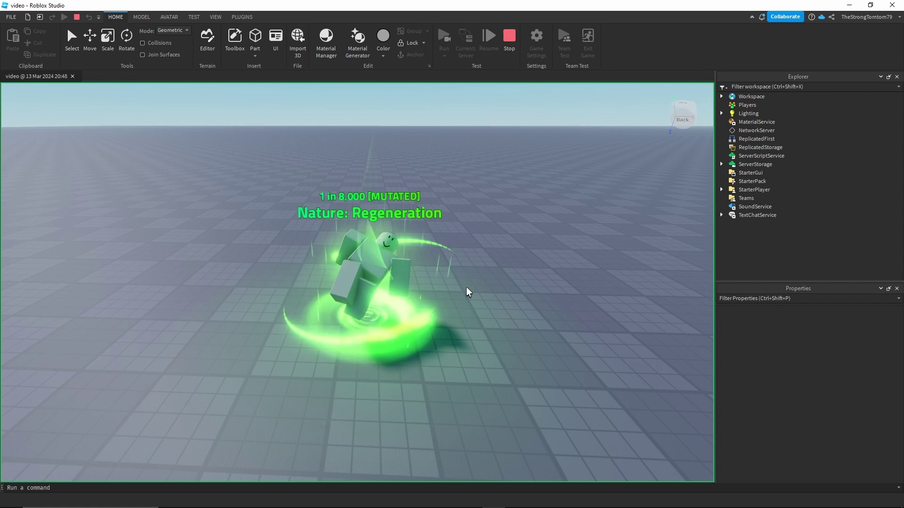
left_click(509, 39)
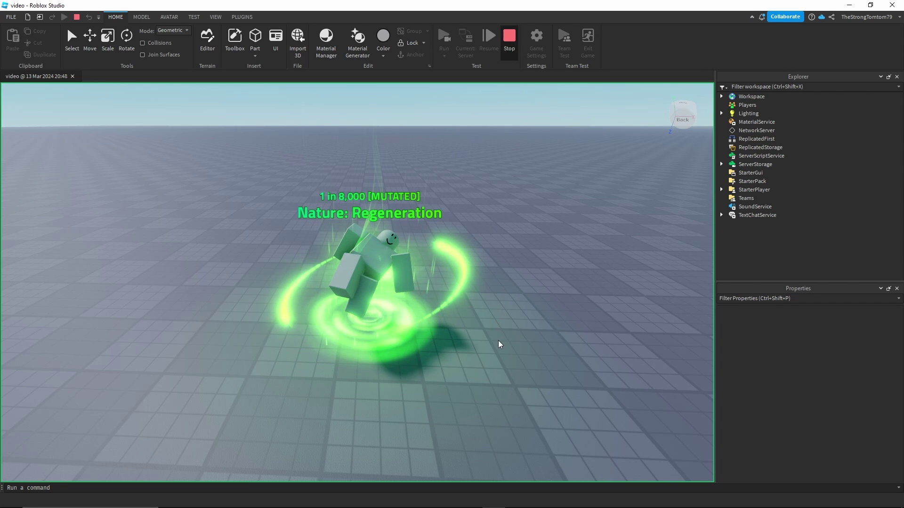
right_click_drag(473, 337, 473, 313)
scroll(473, 338, "down", 1)
scroll(473, 337, "up", 2)
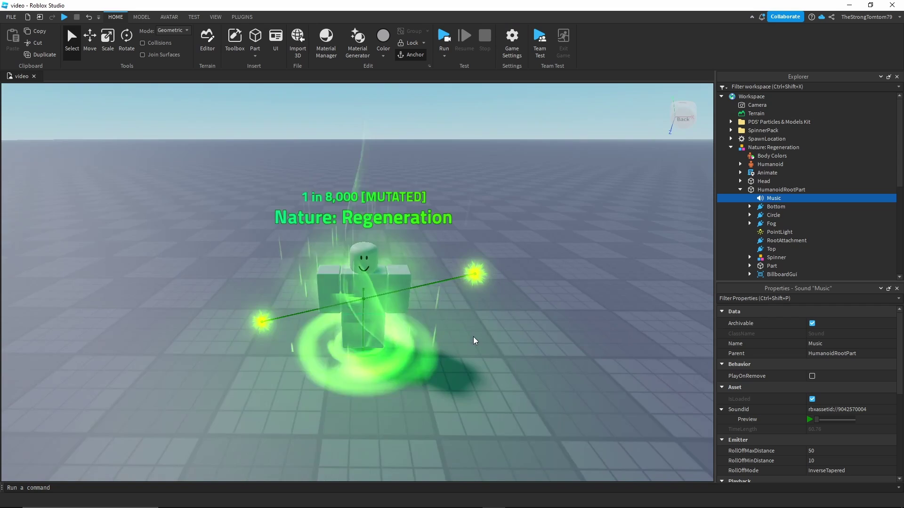
scroll(473, 337, "down", 3)
scroll(473, 337, "up", 2)
right_click(473, 337)
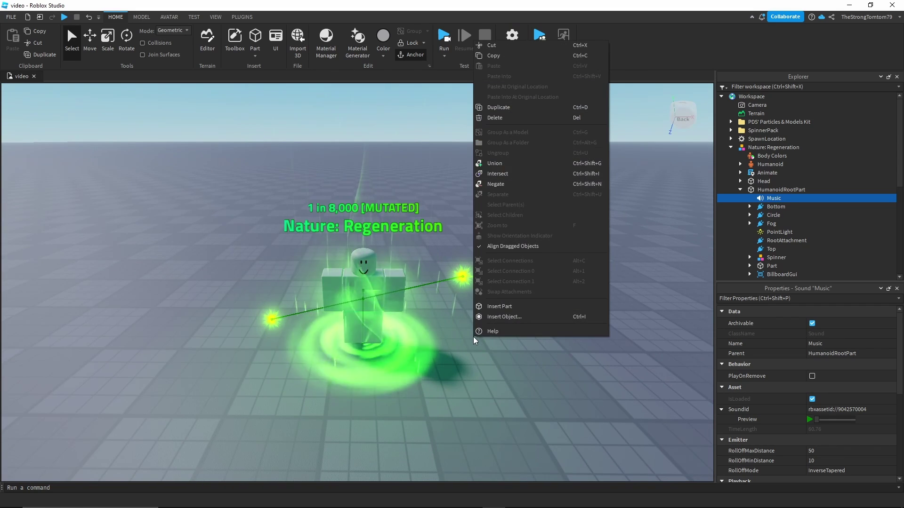
left_click(462, 372)
right_click_drag(487, 347, 441, 347)
mouse_move(516, 338)
right_mouse_down()
mouse_move(470, 343)
mouse_move(602, 337)
mouse_move(502, 338)
right_mouse_up()
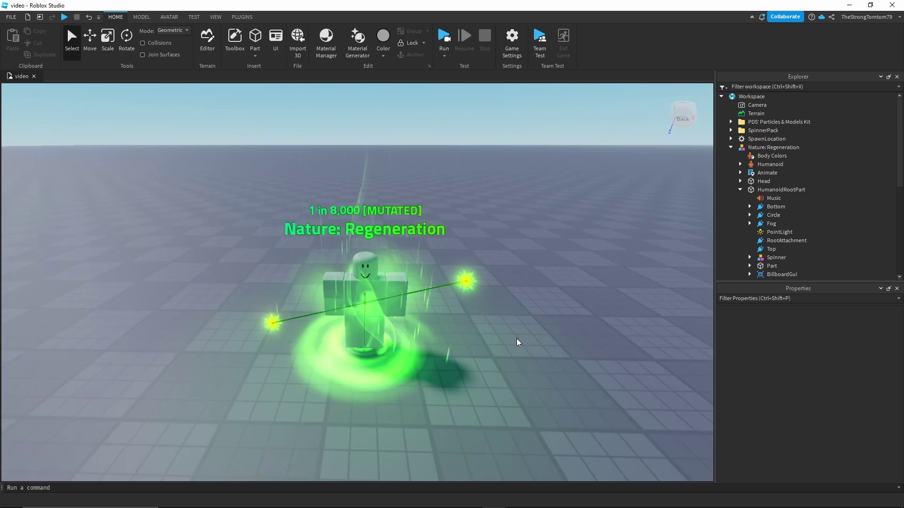
scroll(516, 338, "down", 3)
scroll(516, 339, "up", 3)
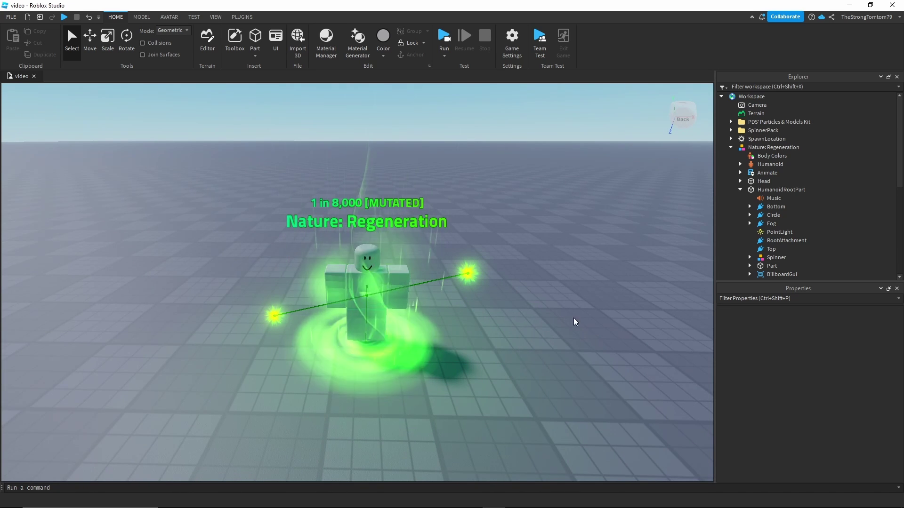
scroll(786, 256, "down", 1)
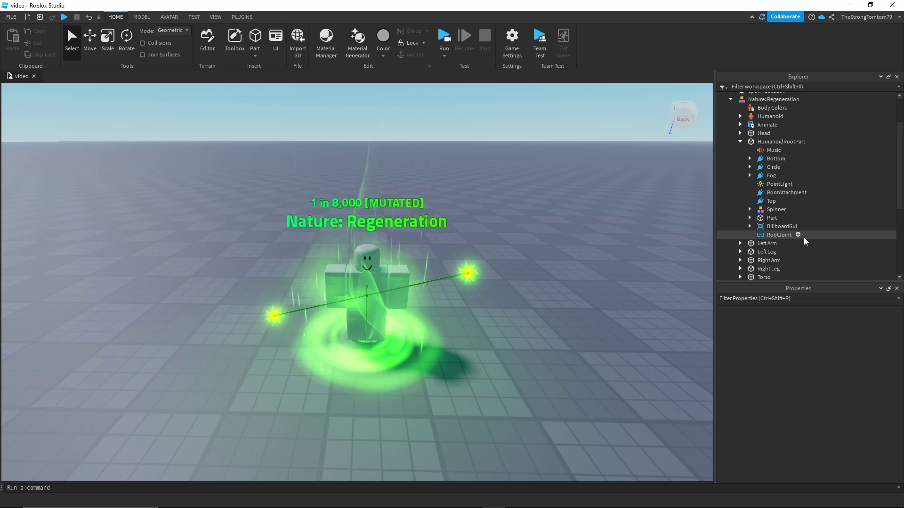
- Duplicate the Nature: Regeneration model and move the copy 11 studs sideways along the X axis, beside the original
left_click(731, 123)
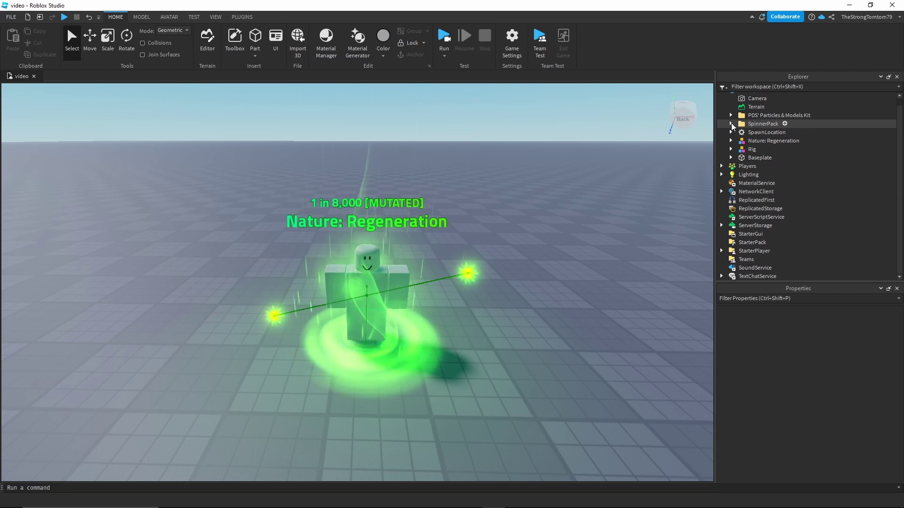
left_click(756, 140)
key("ctrl+d")
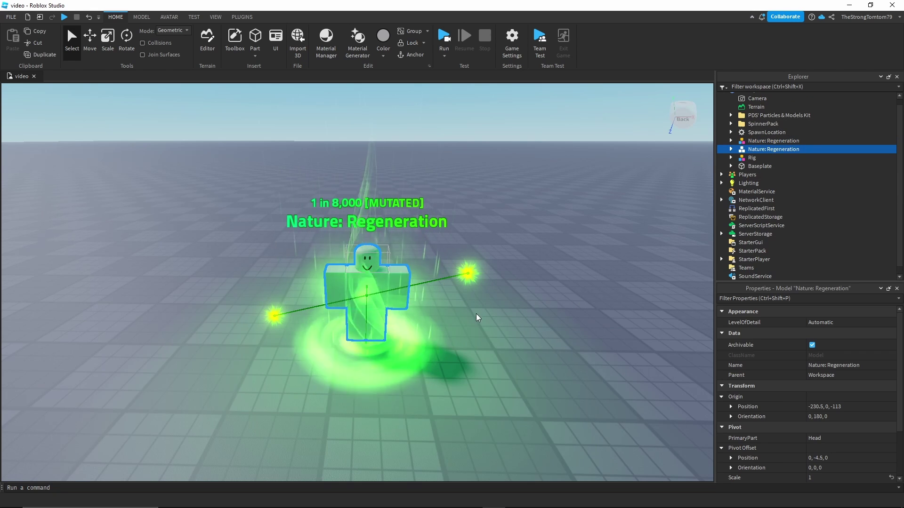
key("ctrl+2")
left_click_drag(436, 339, 468, 347)
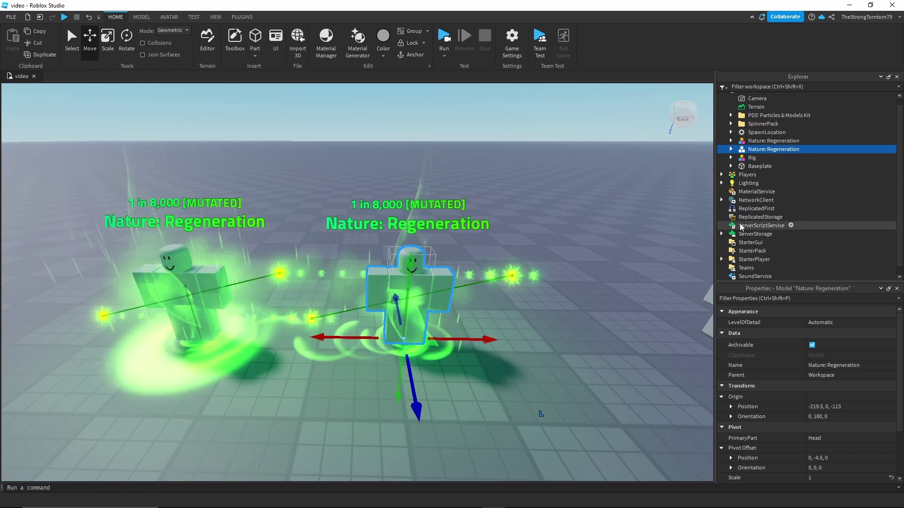
- Rename the duplicated model StarterCharacter and place it inside StarterPlayer
double_click(768, 150)
key("BackSpace")
type("Starte")
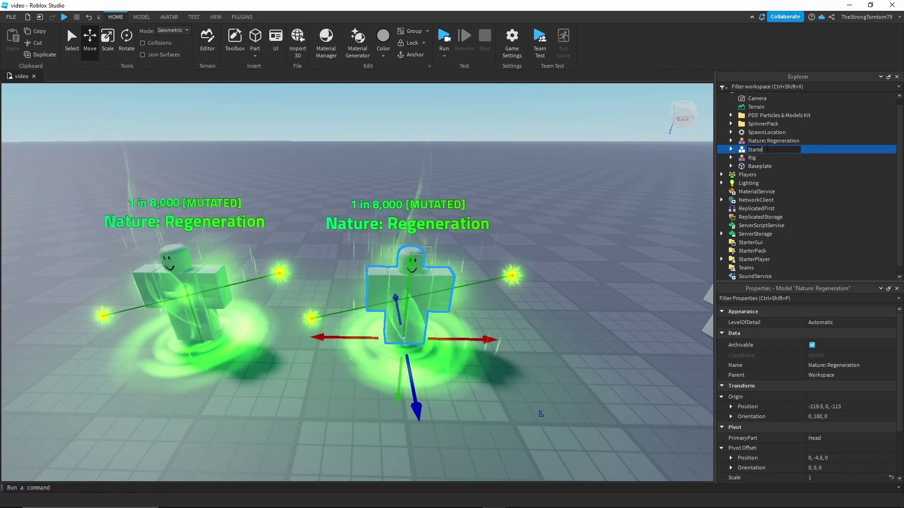
type("rCharacter")
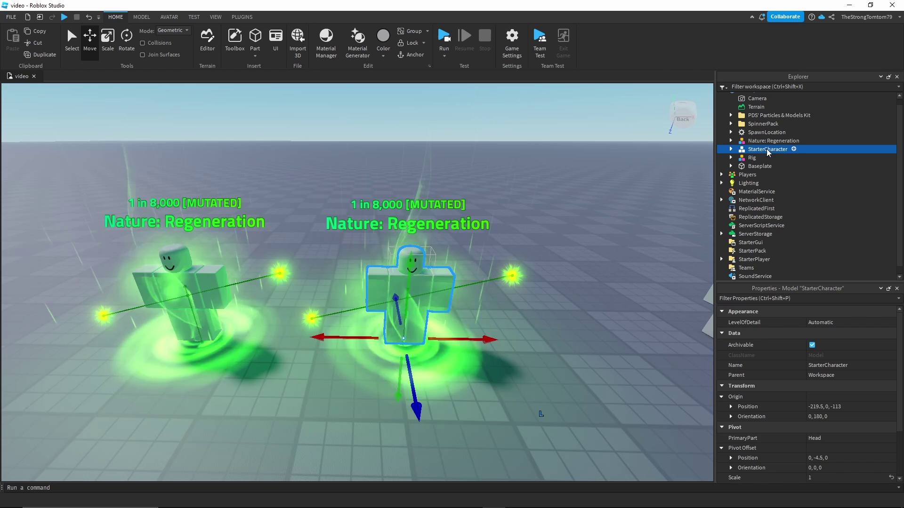
key("Return")
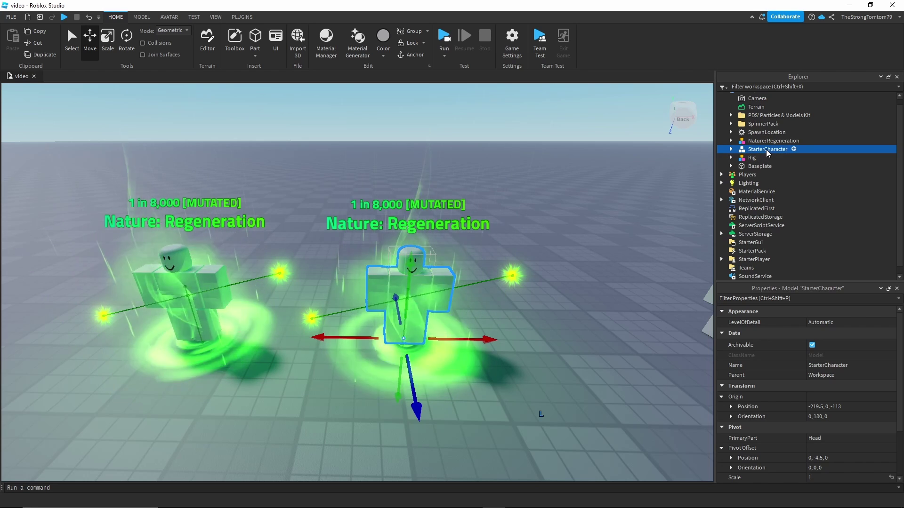
left_click_drag(771, 156, 748, 252)
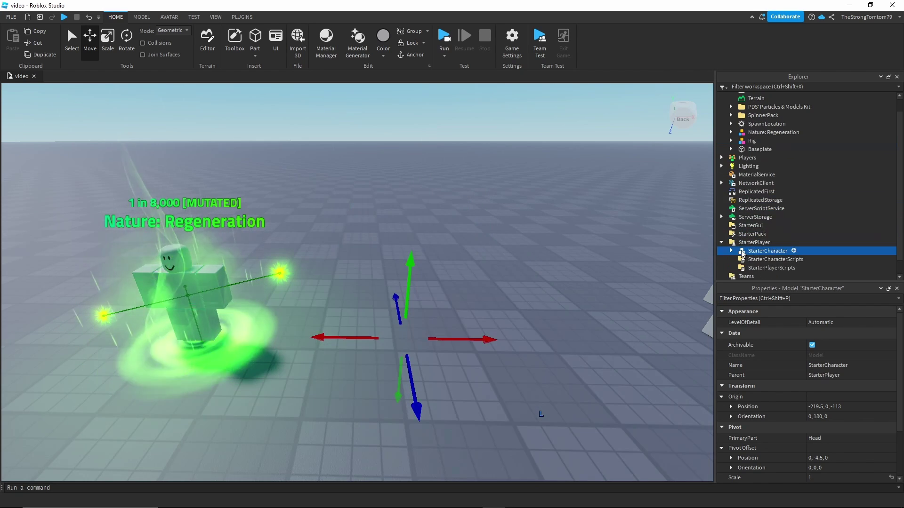
- Play-test as the new StarterCharacter, walk around to check whether the aura effects follow, and stop the test
left_click(532, 208)
scroll(532, 207, "down", 5)
left_click(444, 56)
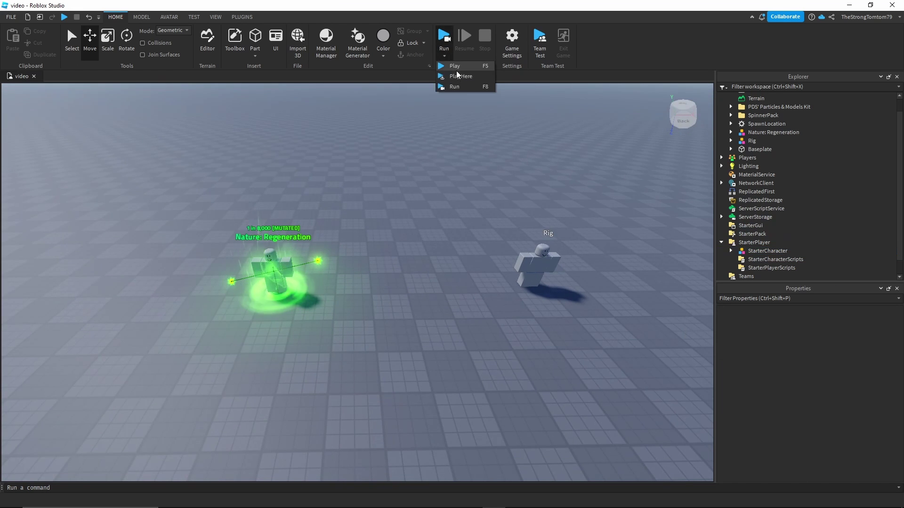
left_click(457, 76)
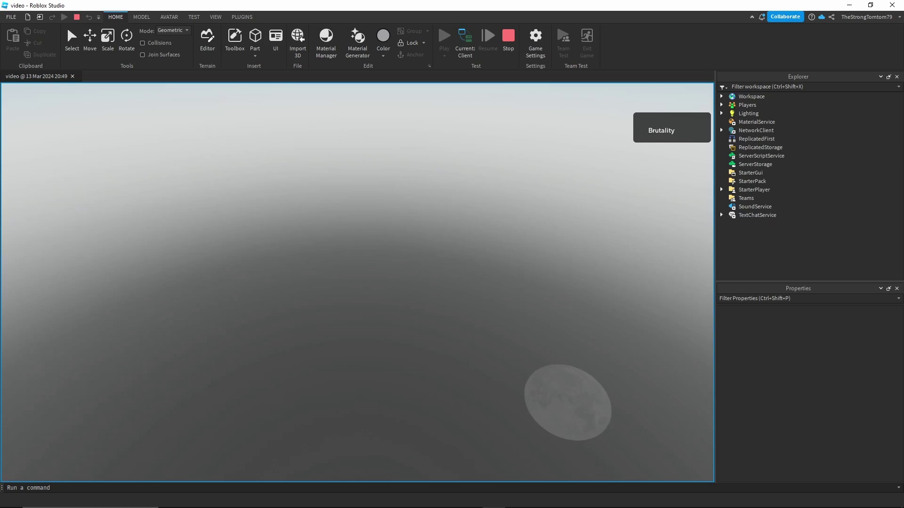
key("w")
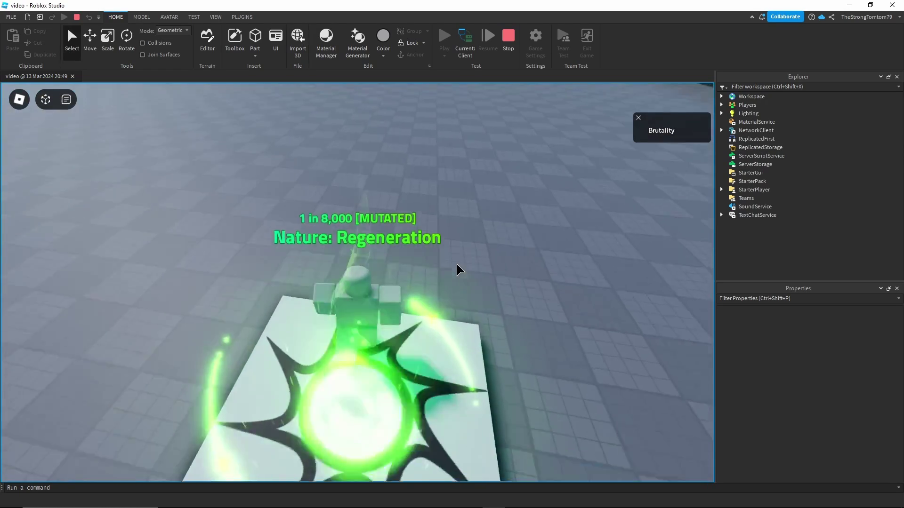
key("d")
scroll(456, 265, "down", 2)
right_click_drag(456, 264, 457, 264)
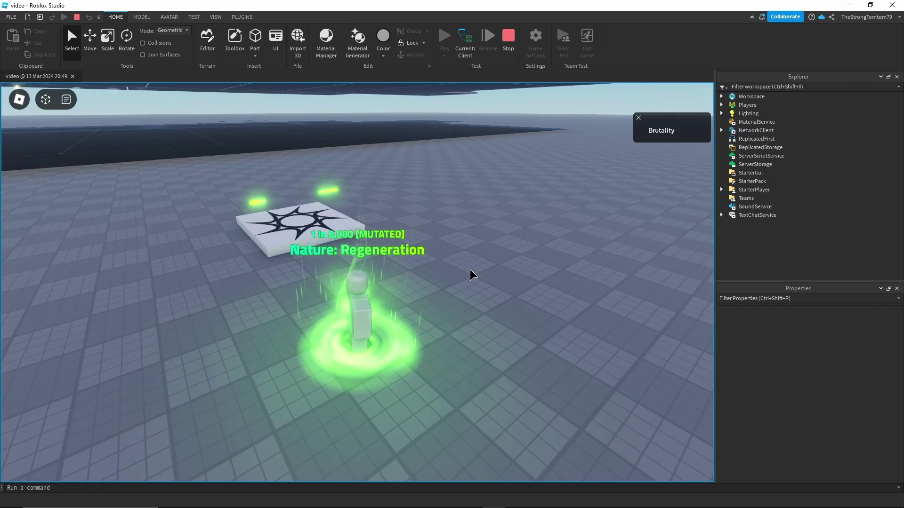
left_click(508, 45)
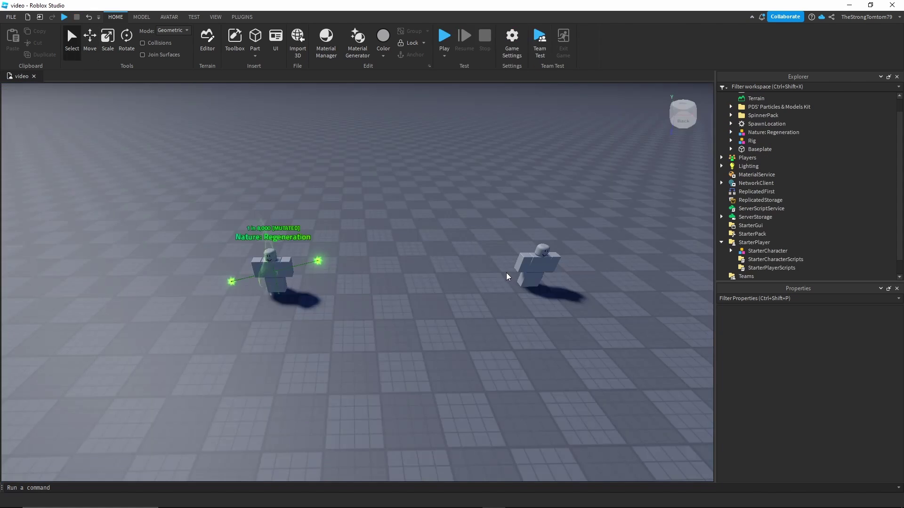
key("w")
right_click_drag(457, 287, 459, 287)
scroll(459, 287, "down", 2)
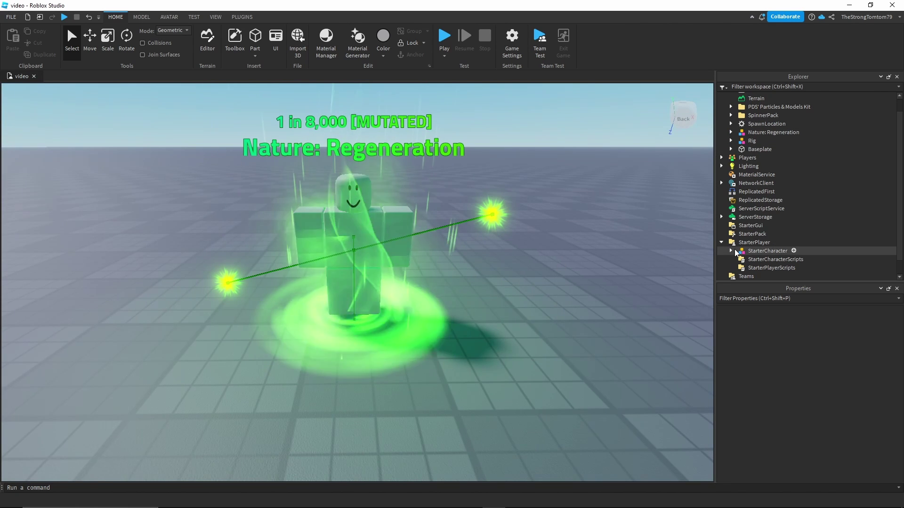
- Select the ParticleEmitters of the Circle and Fog attachments under the StarterCharacter's HumanoidRootPart
left_click(730, 251)
scroll(742, 193, "down", 4)
left_click(741, 191)
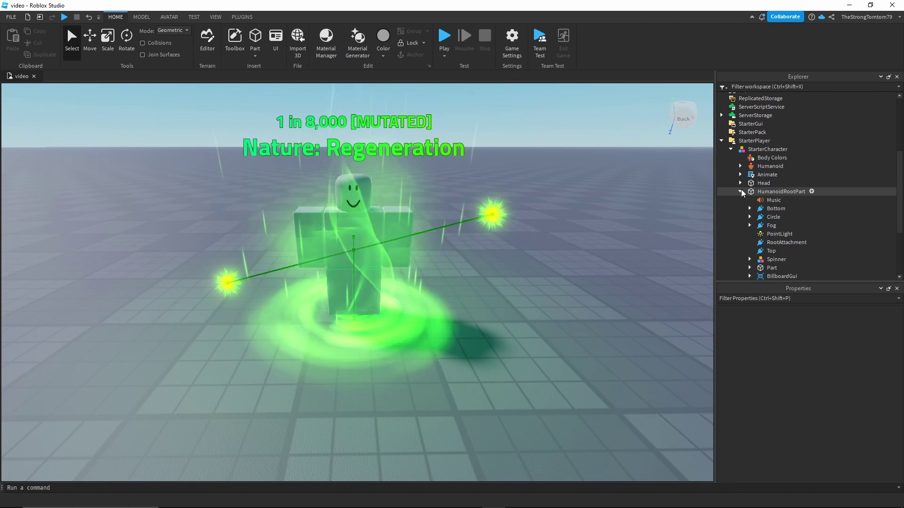
left_click(748, 208)
scroll(753, 214, "down", 1)
left_click(750, 201)
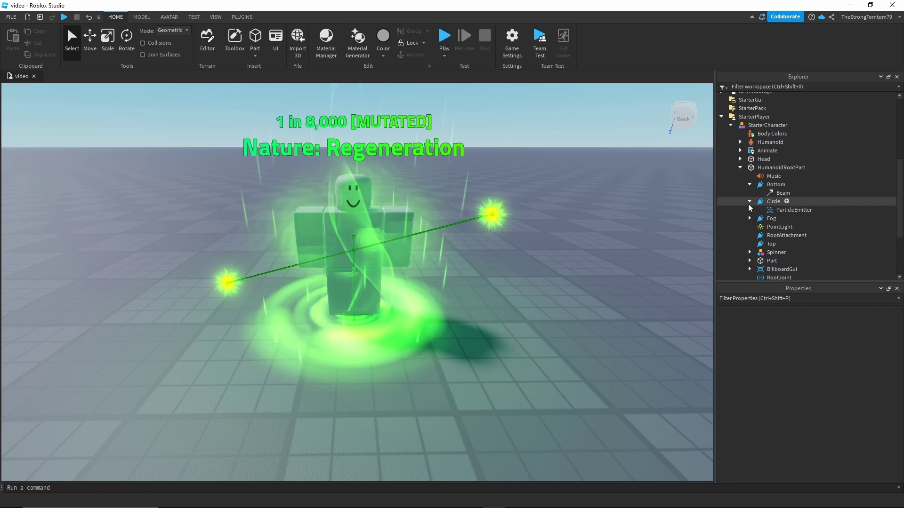
left_click(750, 218)
left_click(793, 210)
left_click(794, 227, "ctrl")
scroll(782, 238, "down", 2)
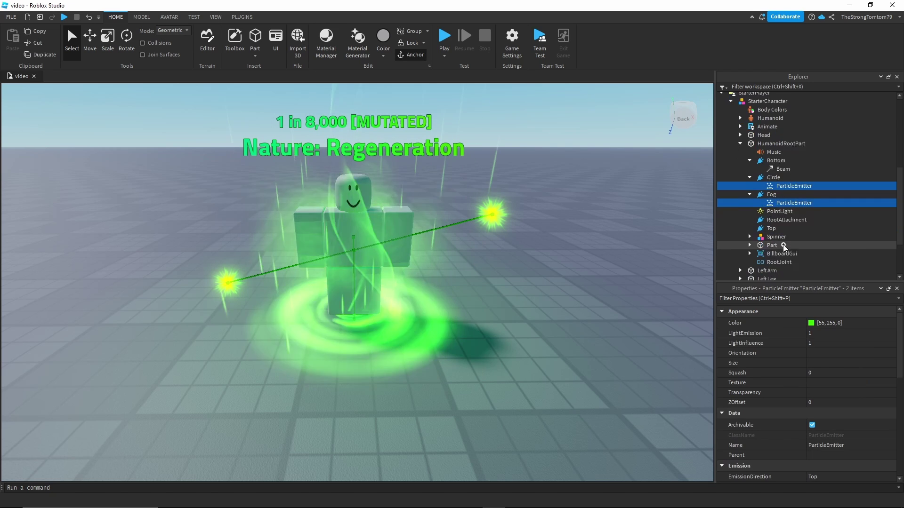
- Add the ParticleEmitters of Part and both SpinningBlocks to the selection and enable LockedToPart for all five emitters
left_click(748, 221)
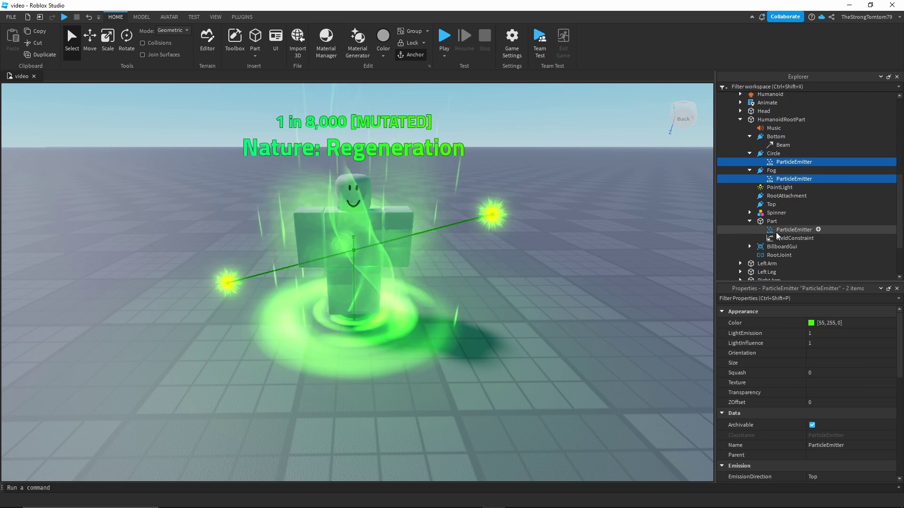
left_click(794, 229, "ctrl")
left_click(750, 212)
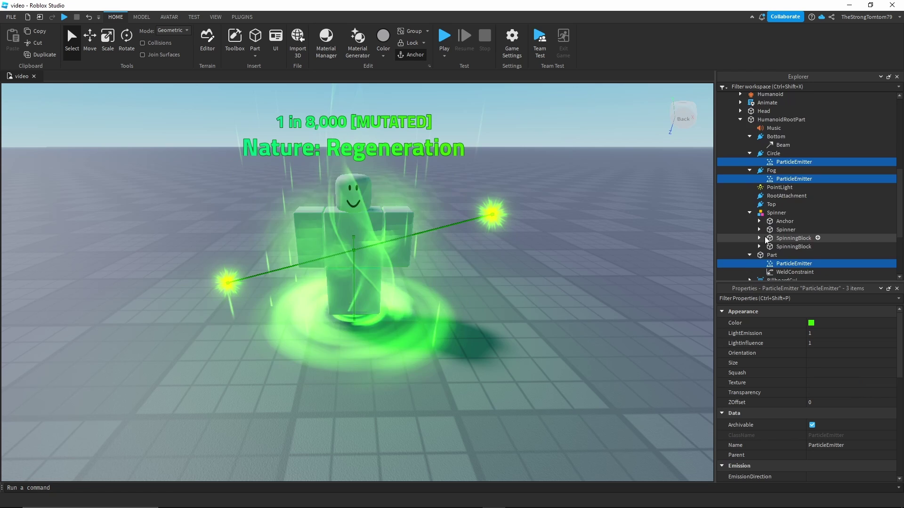
scroll(770, 233, "down", 2)
left_click(759, 198)
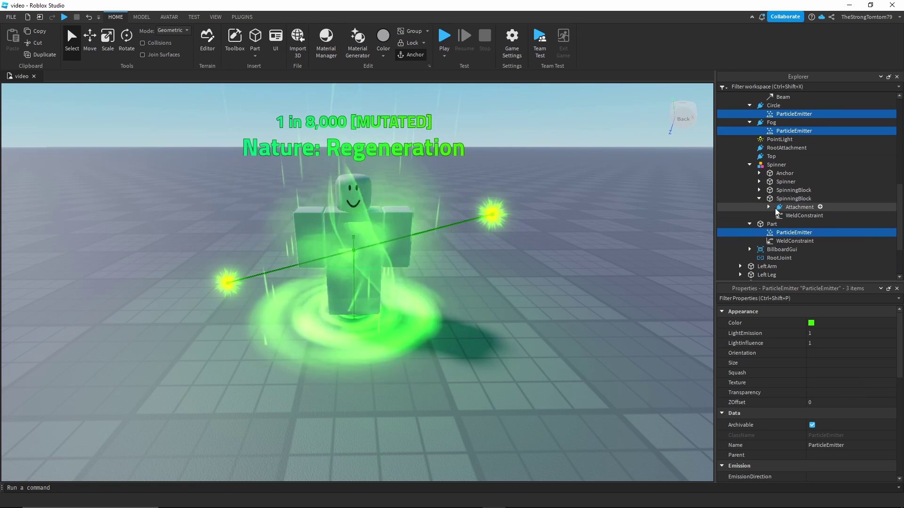
left_click(769, 207)
left_click(795, 215, "ctrl")
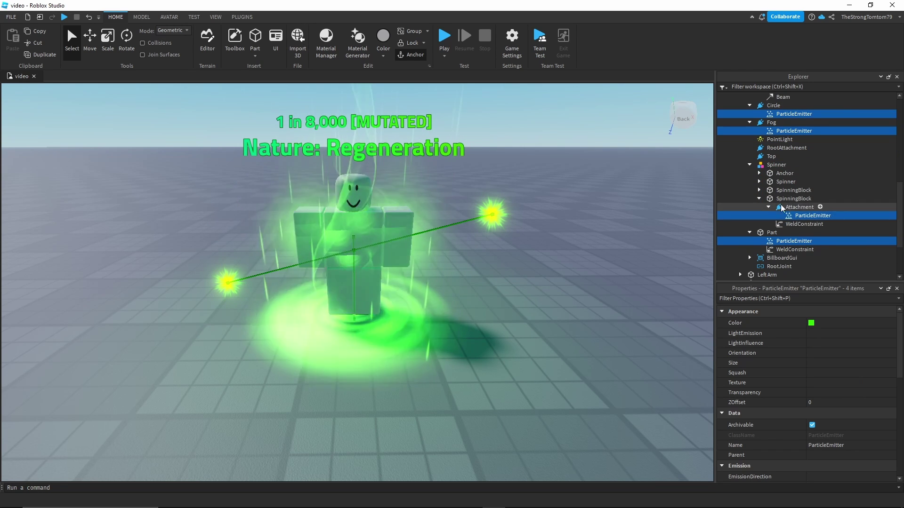
left_click(758, 190)
left_click(768, 198)
left_click(796, 208, "ctrl")
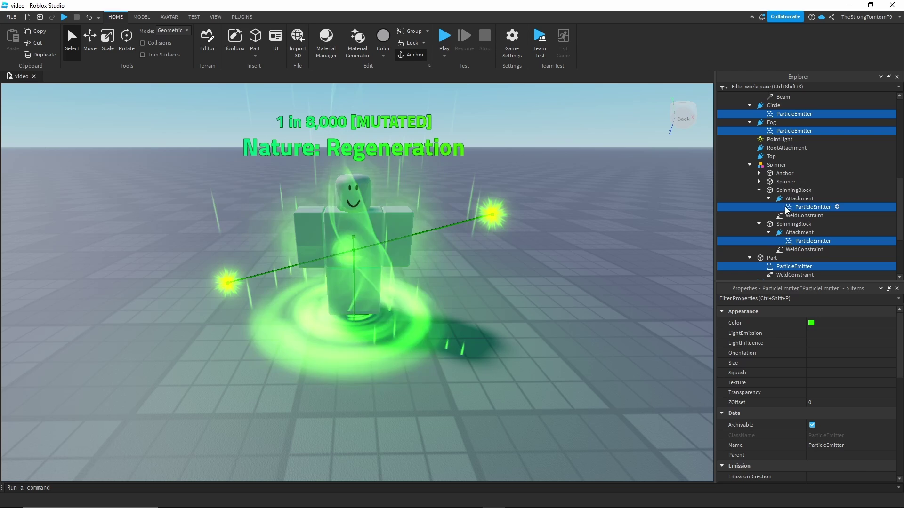
scroll(804, 244, "down", 2)
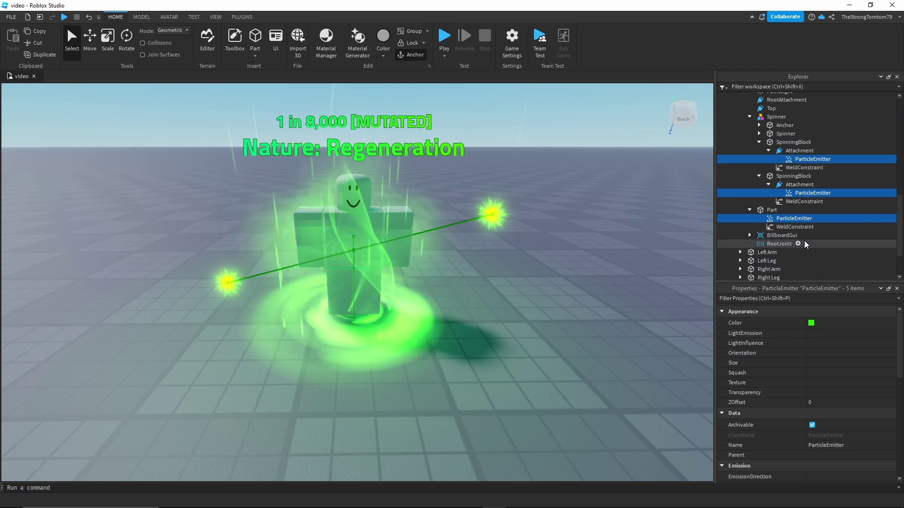
scroll(843, 403, "down", 10)
left_click(812, 403)
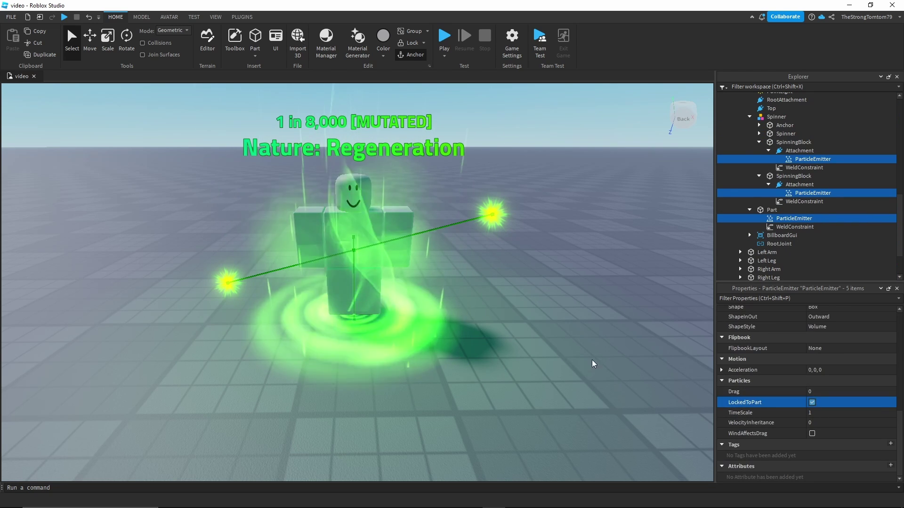
- Play-test the character with the locked particles, stop the test, and inspect the aura model up close
left_click(444, 38)
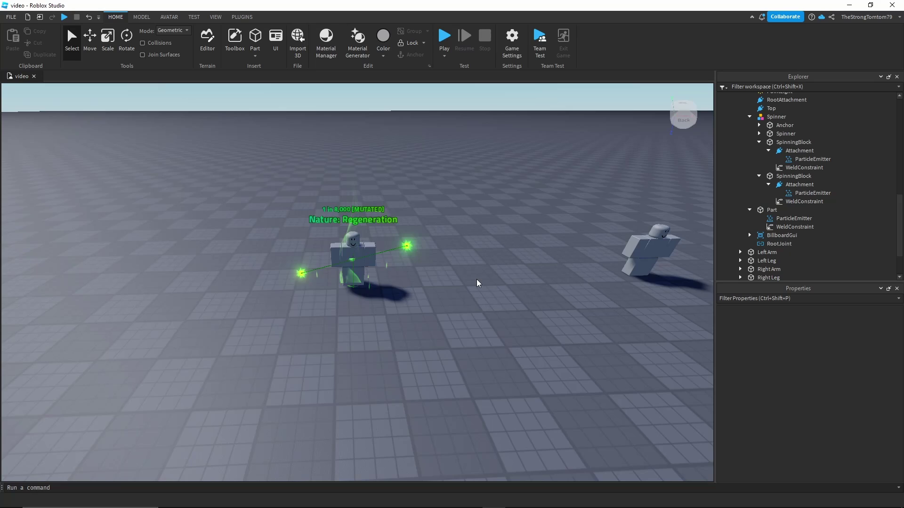
right_click_drag(476, 279, 476, 278)
scroll(475, 278, "up", 3)
scroll(475, 282, "down", 5)
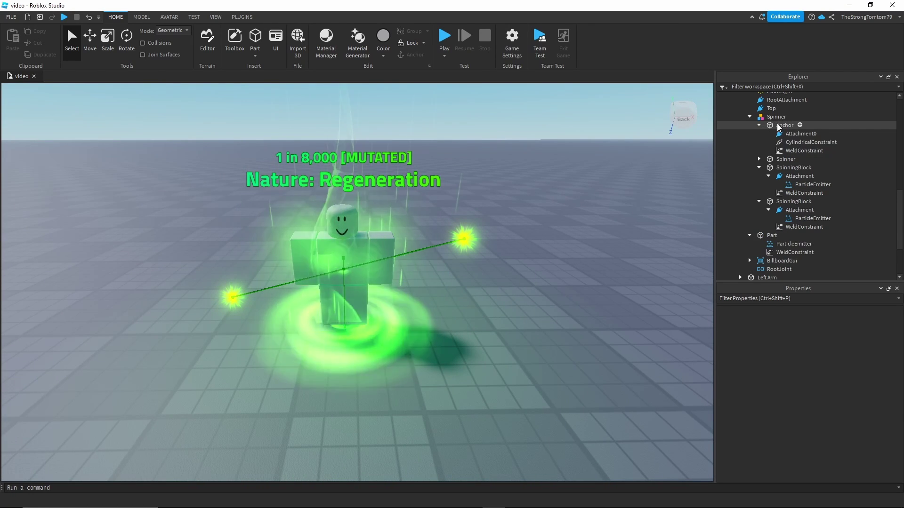
- Set Part1 of the WeldConstraint under the StarterCharacter Spinner's Anchor to the Anchor part, and play-test the weld
left_click(759, 125)
left_click(804, 151)
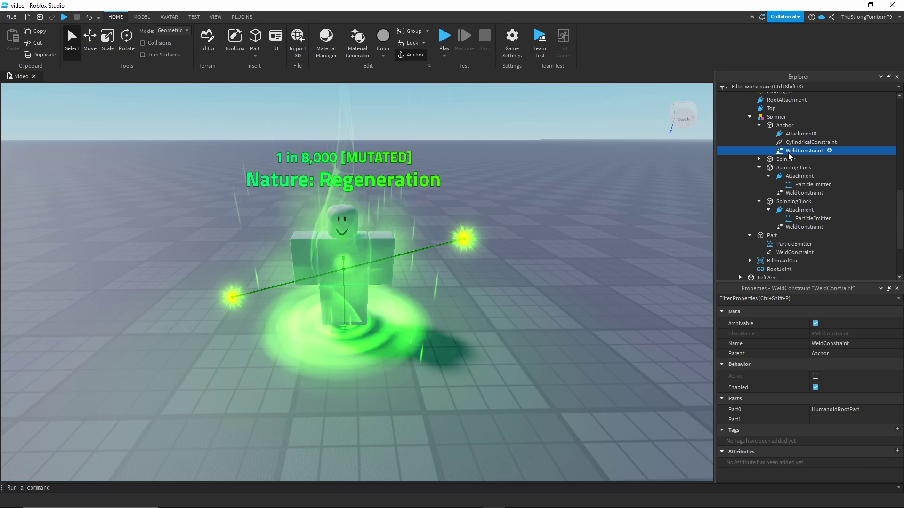
left_click(836, 420)
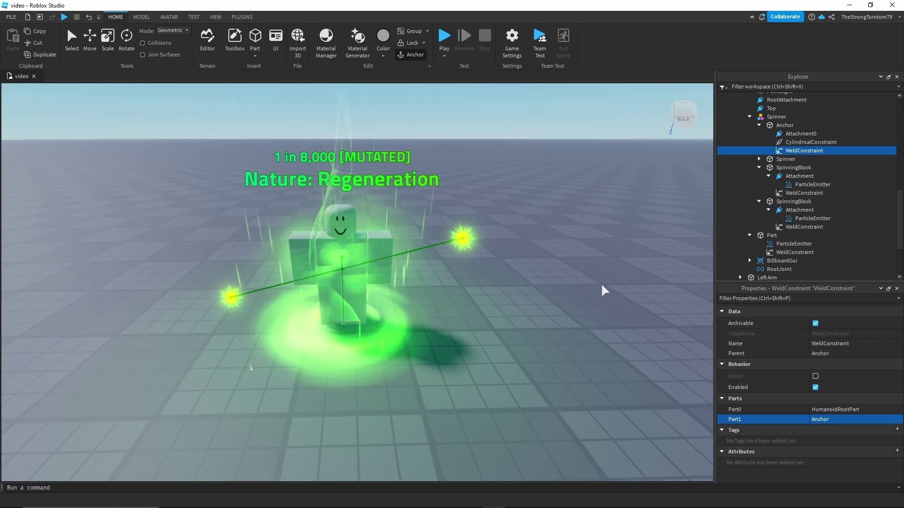
scroll(546, 184, "down", 5)
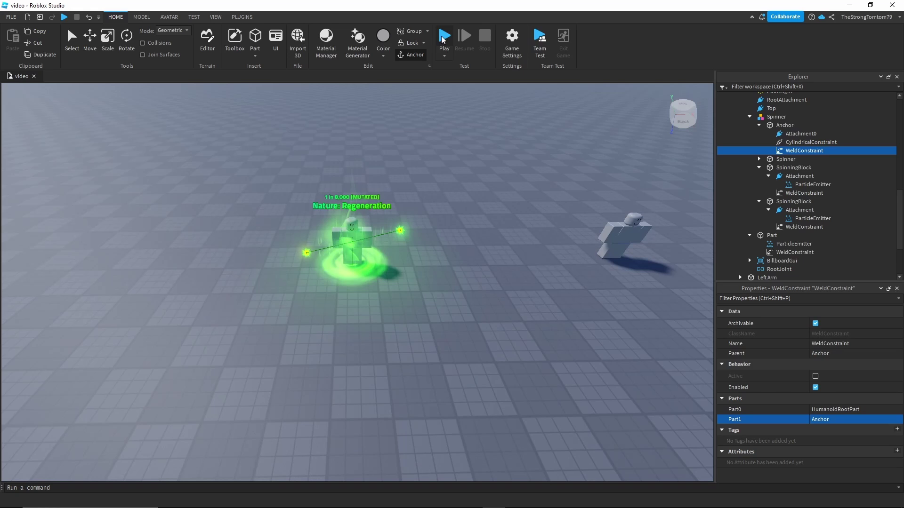
left_click(443, 40)
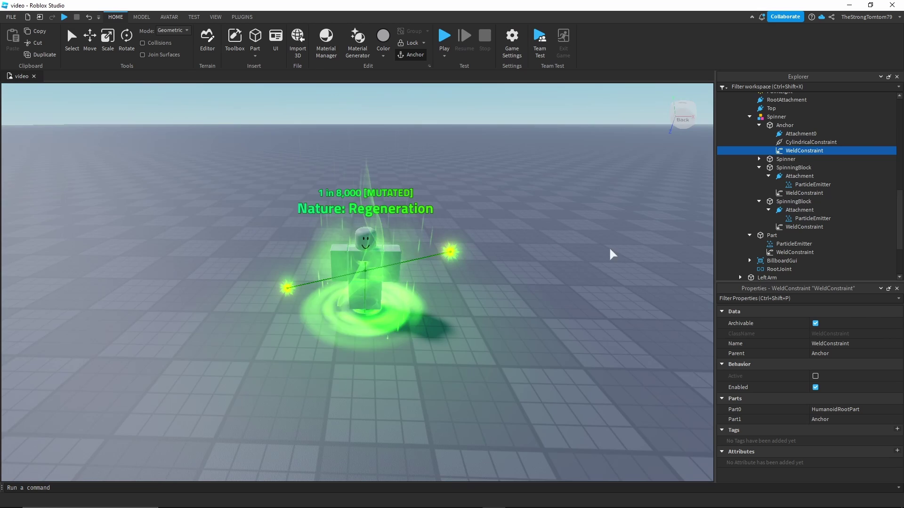
- Turn off Anchored for the Anchor part in the StarterCharacter's Spinner
scroll(530, 273, "up", 1)
scroll(532, 277, "up", 2)
left_click(785, 124)
scroll(847, 386, "down", 5)
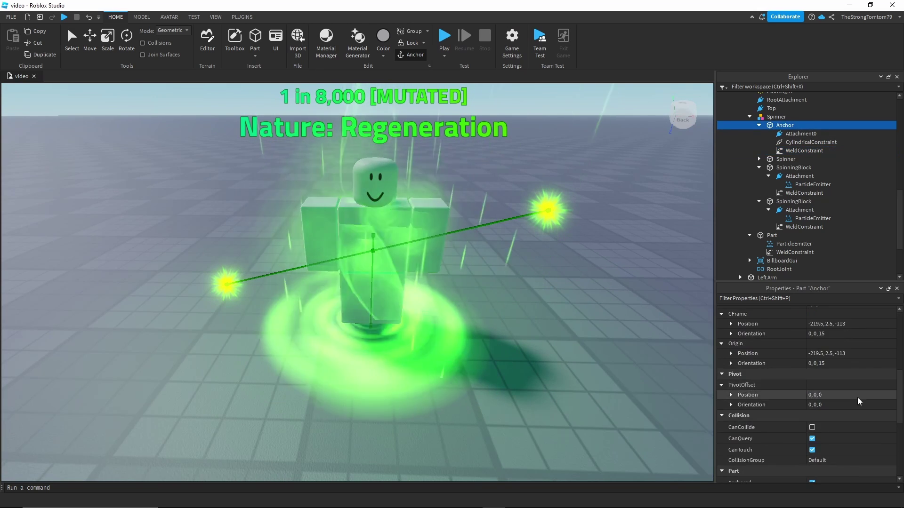
scroll(847, 400, "down", 2)
left_click(812, 421)
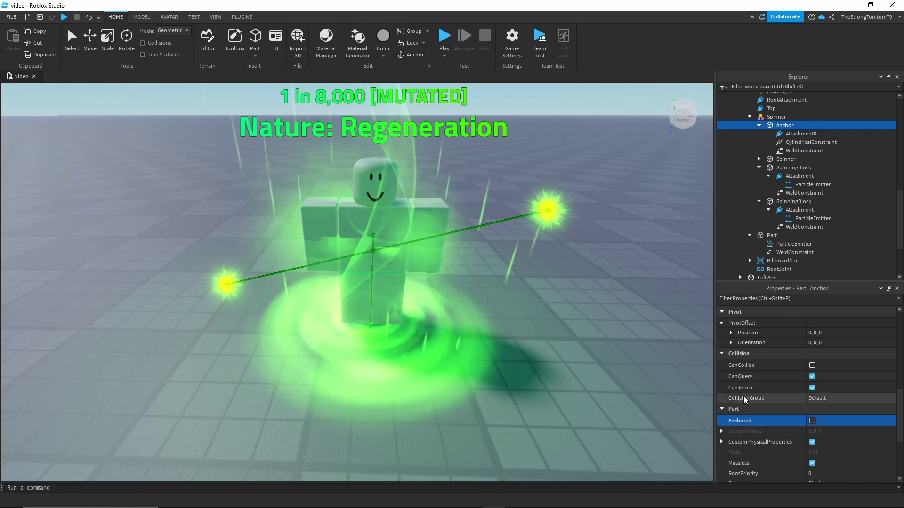
scroll(608, 348, "down", 5)
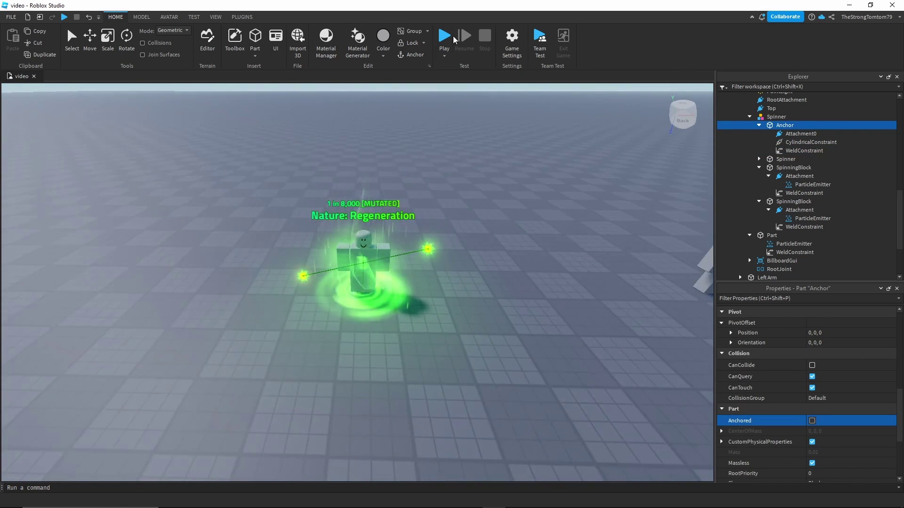
- Play-test the place and walk the character around to check that the spinner and particles follow it
left_click(444, 37)
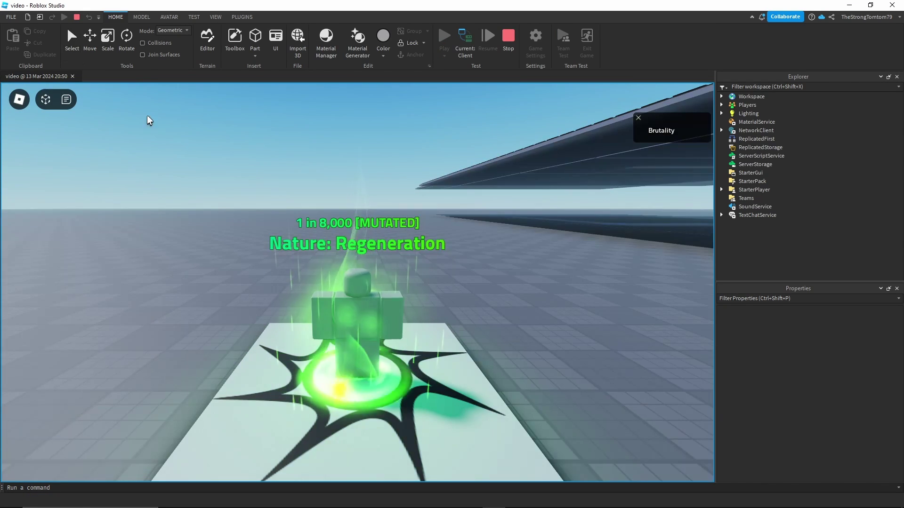
right_click_drag(429, 298, 429, 303)
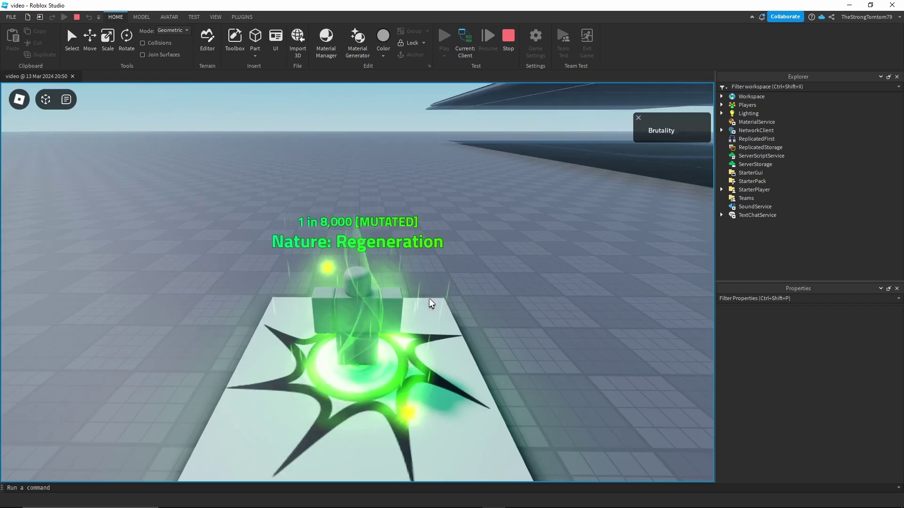
key("shift")
key("w")
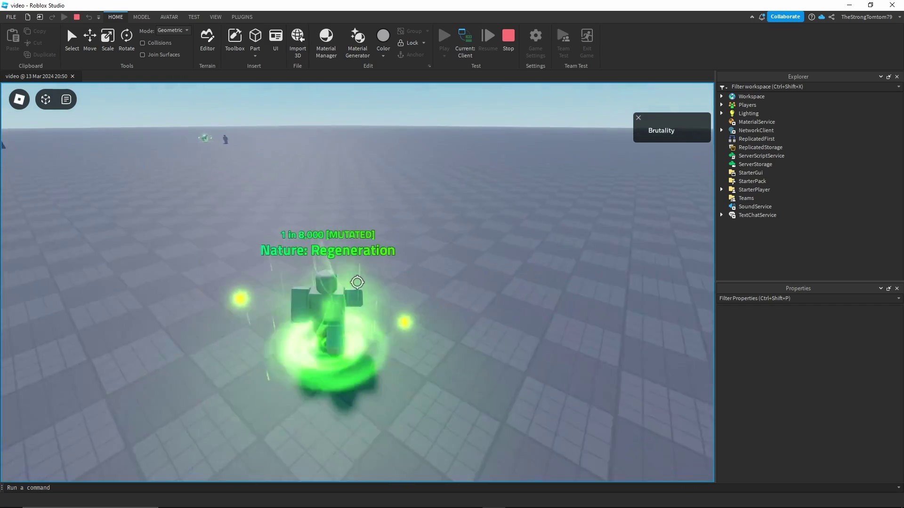
key("shift")
right_click_drag(447, 315, 451, 310)
key("w")
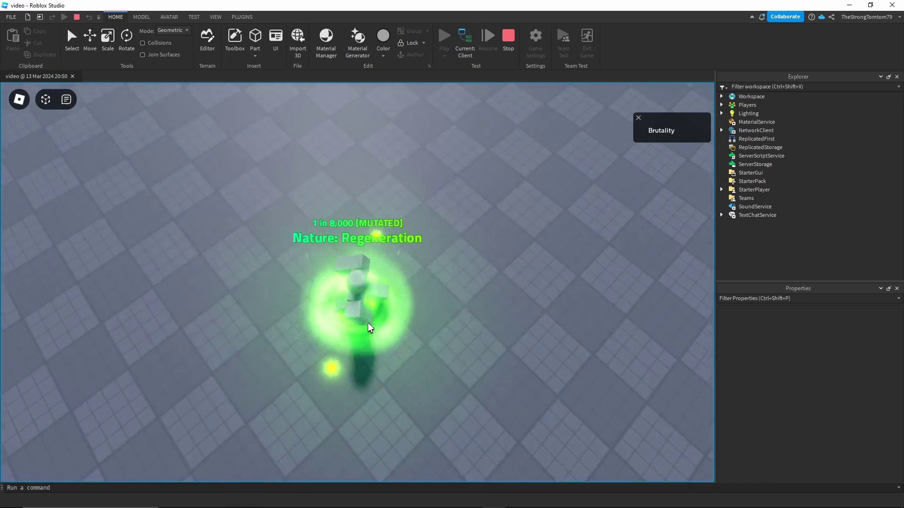
- End the play-test and turn off LockedToPart for the ParticleEmitters in both SpinningBlocks of the StarterCharacter's Spinner
right_click_drag(368, 322, 368, 322)
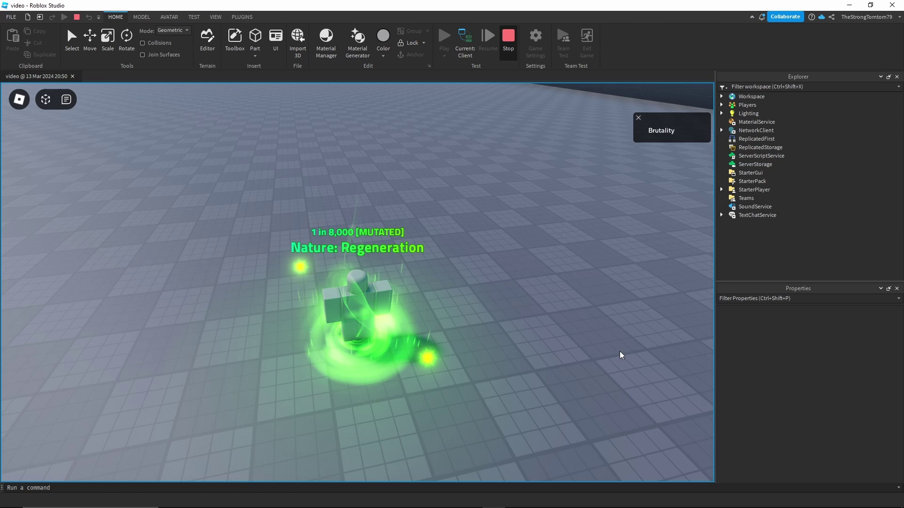
key("shift+F5")
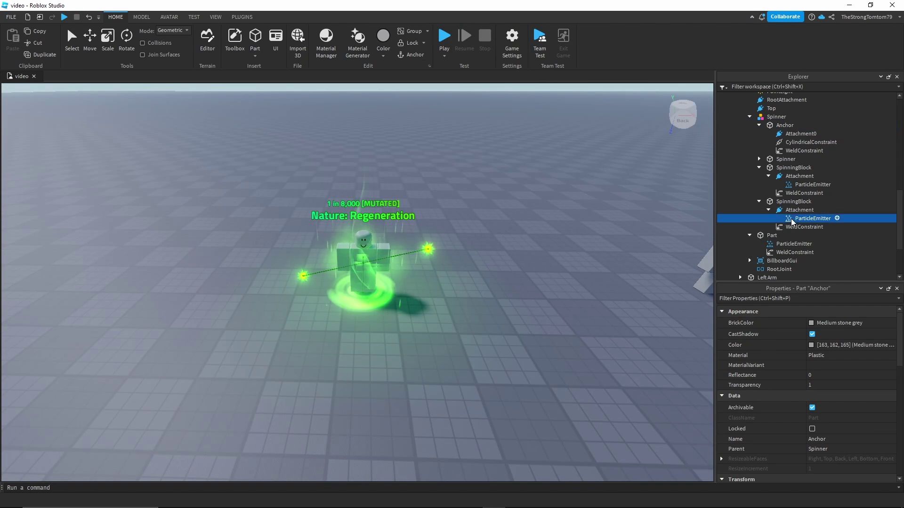
left_click(813, 184, "ctrl")
scroll(787, 394, "down", 10)
left_click(812, 426)
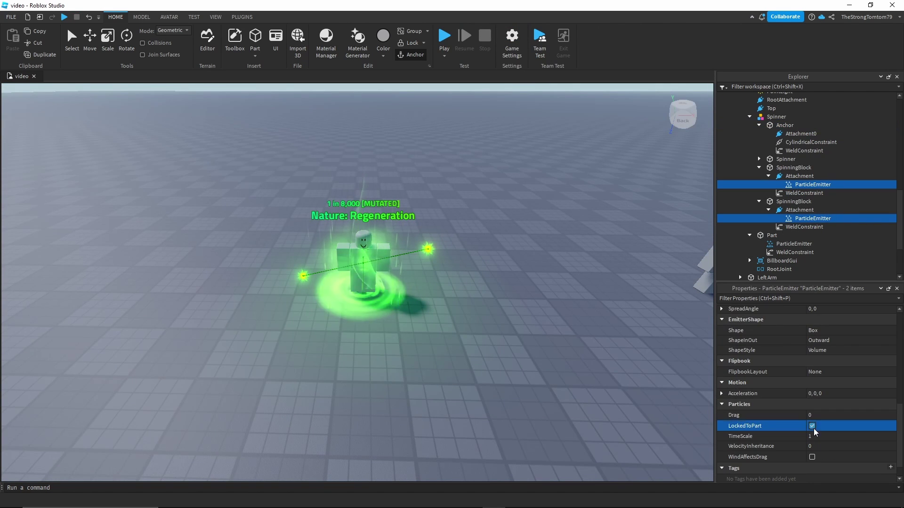
- Play-test the unlocked spinner particles by walking the character around with shift lock on and off, and stop the test
key("F5")
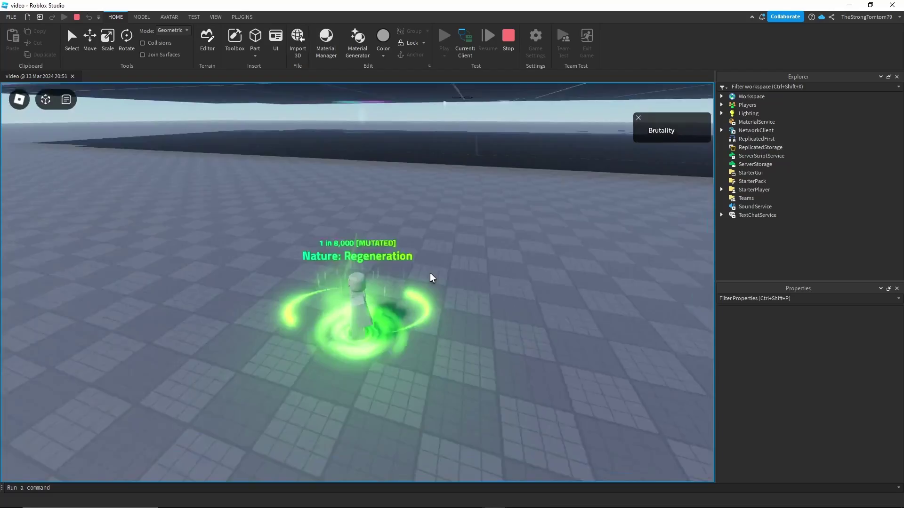
key("shift")
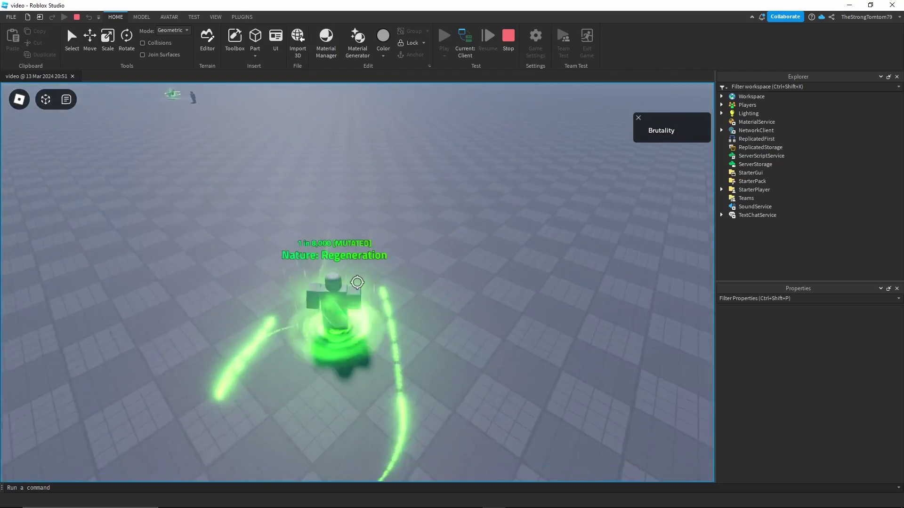
key("w")
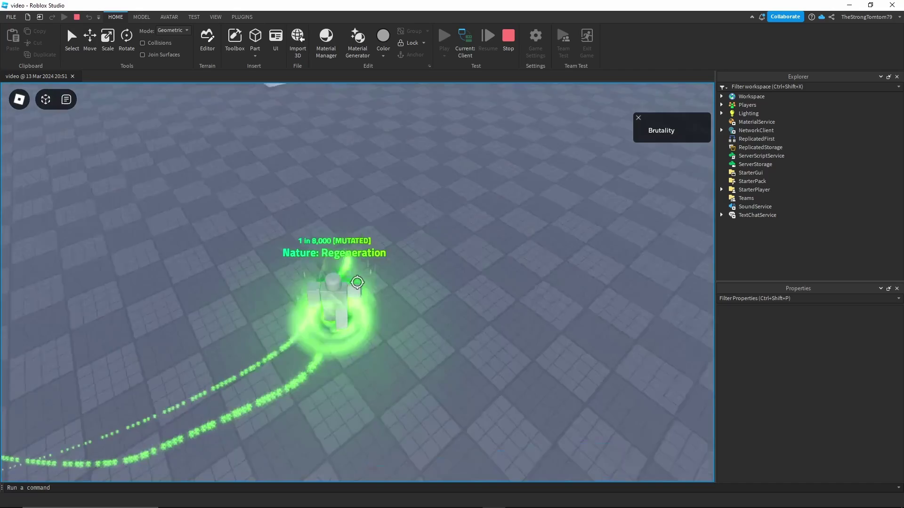
key("shift")
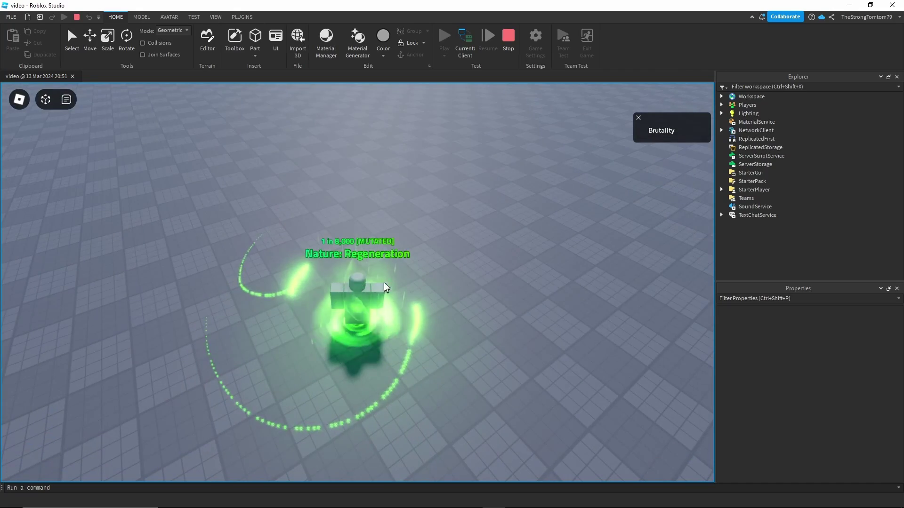
key("w")
right_click_drag(474, 288, 474, 287)
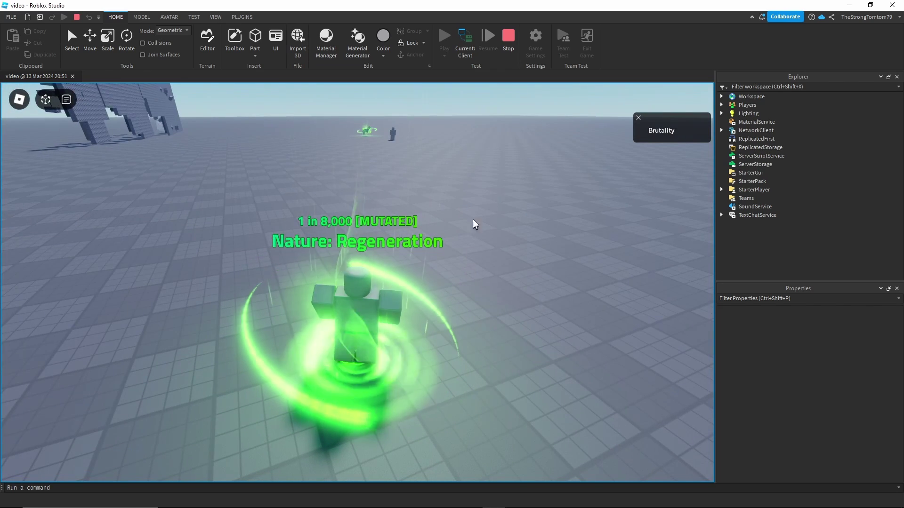
key("shift+F5")
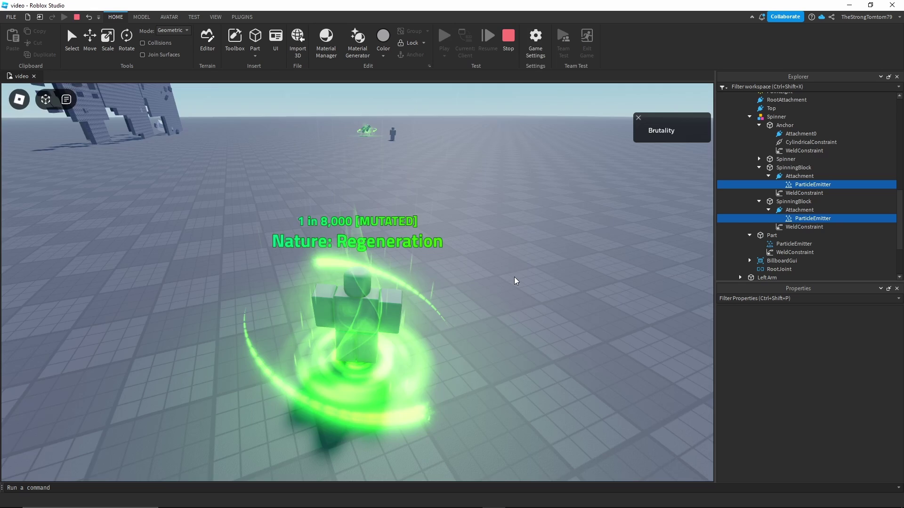
- Move the StarterCharacter model from StarterPlayer into Workspace and rename it Fixed Aura
scroll(798, 227, "up", 10)
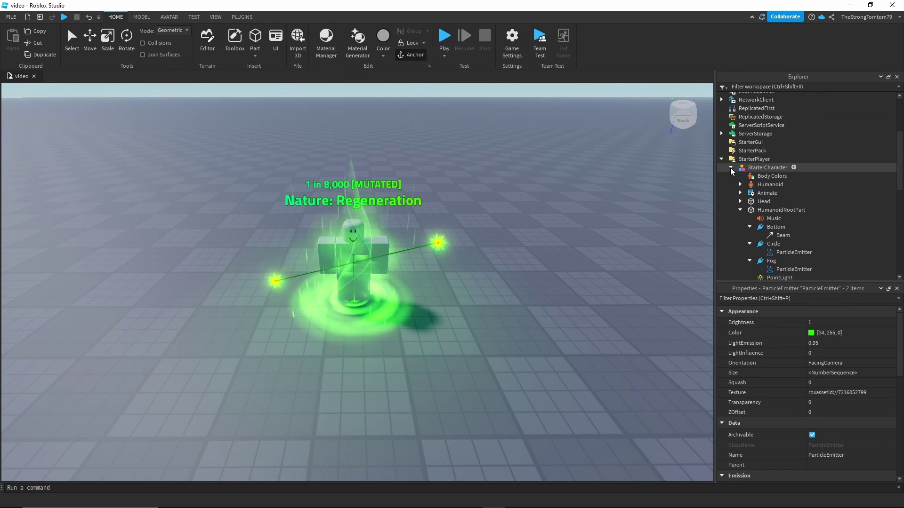
left_click(730, 167)
left_click(757, 234)
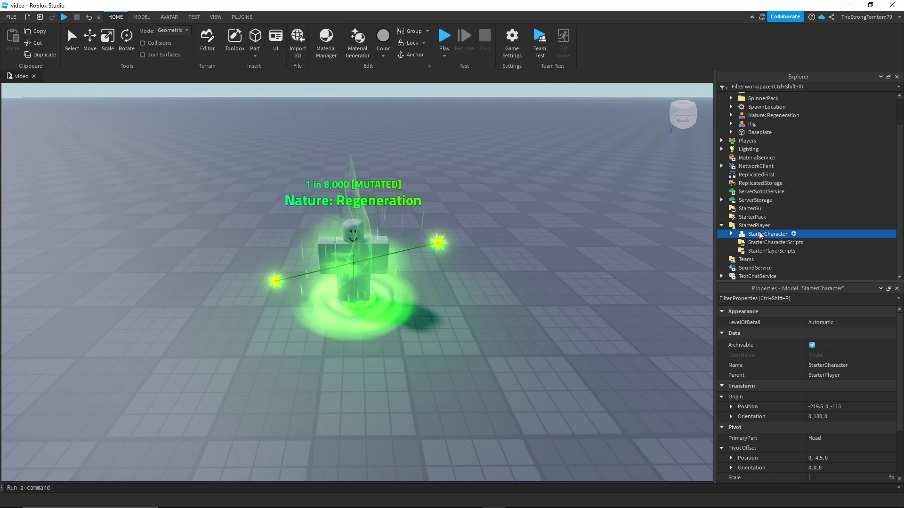
left_click_drag(760, 232, 807, 177)
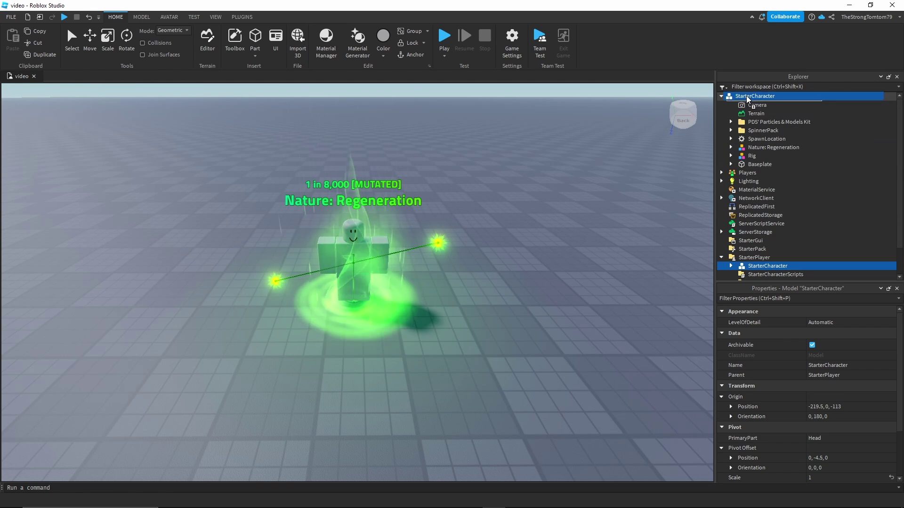
left_click_drag(747, 96, 748, 97)
right_click_drag(533, 284, 530, 283)
scroll(530, 283, "down", 1)
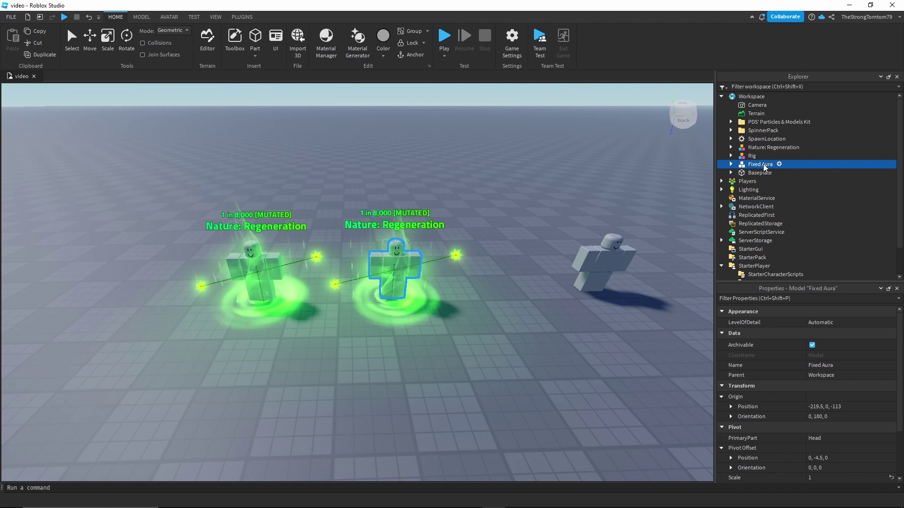
- Duplicate the HumanoidRootPart inside the Fixed Aura model
scroll(577, 367, "up", 2)
scroll(577, 366, "down", 1)
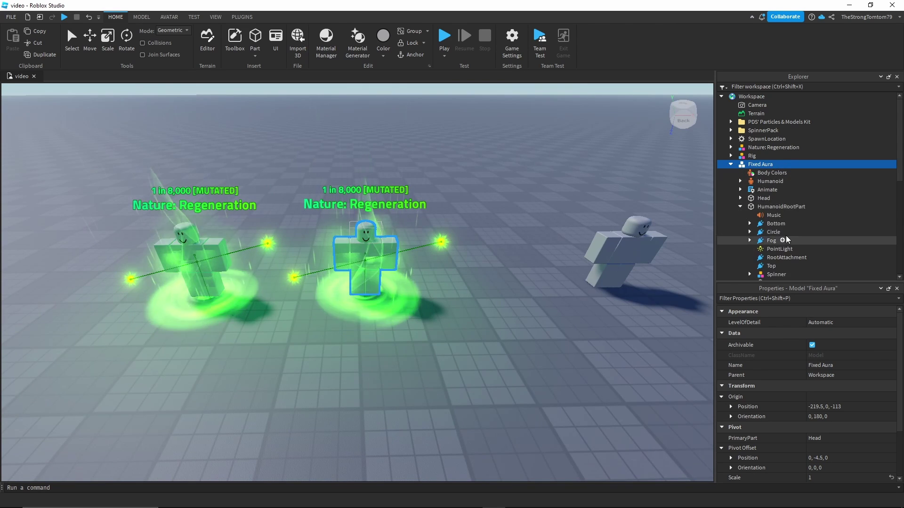
scroll(777, 238, "down", 3)
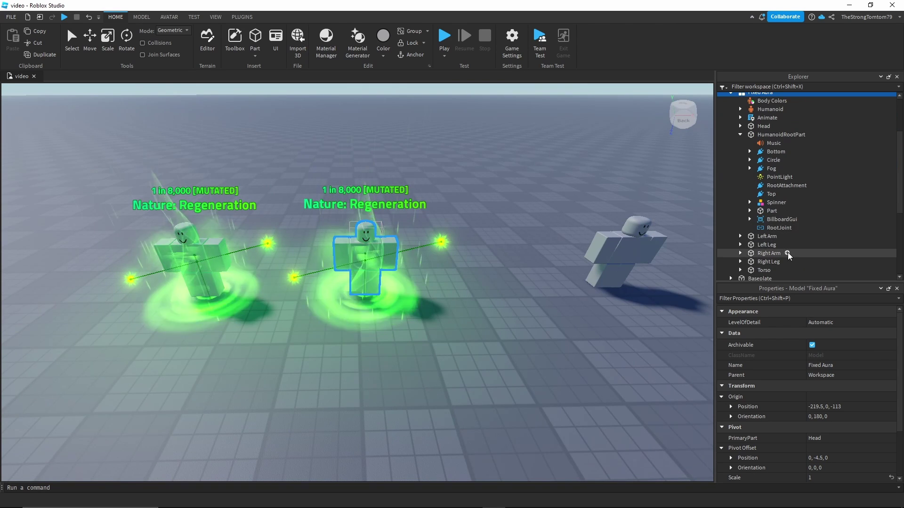
scroll(787, 253, "up", 1)
key("f")
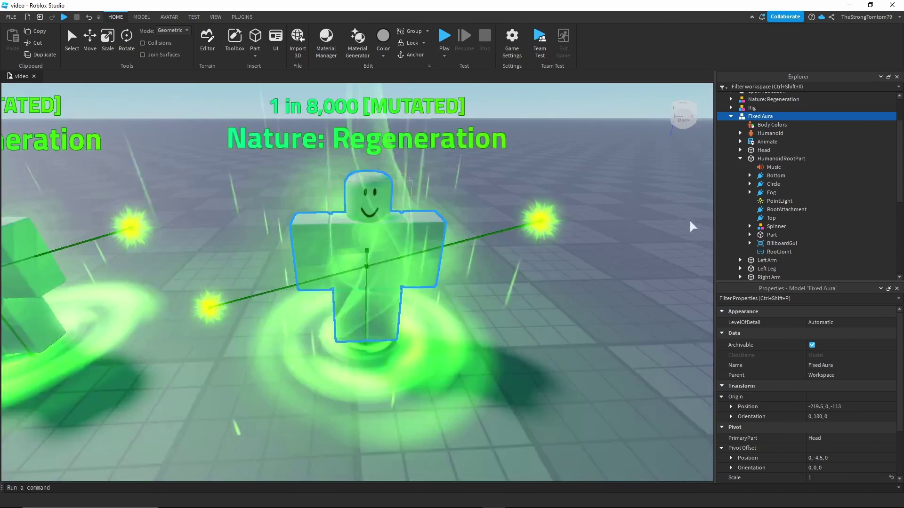
scroll(597, 276, "down", 2)
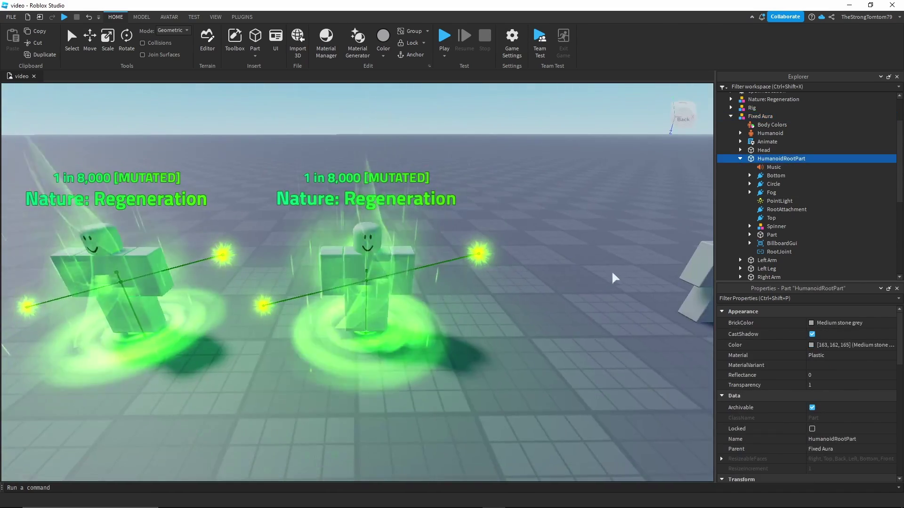
key("ctrl+d")
scroll(549, 316, "up", 2)
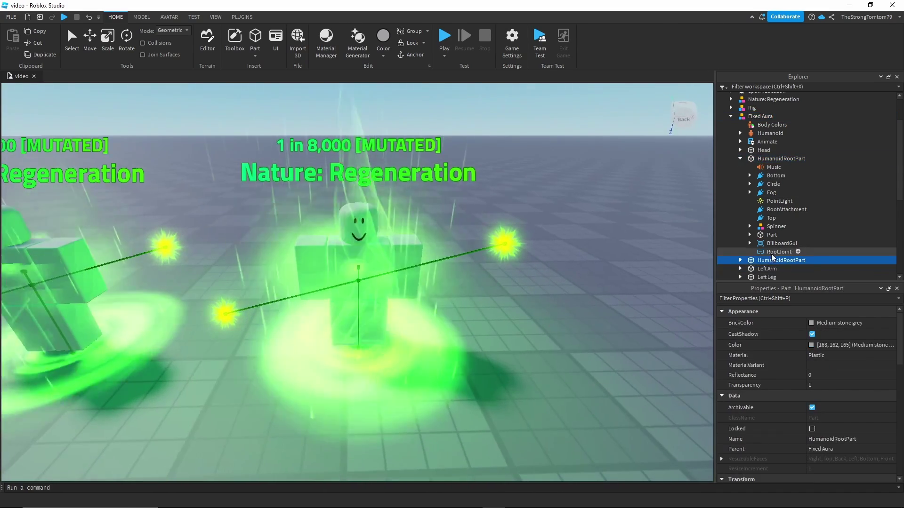
- Delete everything inside the duplicated HumanoidRootPart, from Music to RootJoint, and rename the part GroupingPart
left_click(739, 261)
scroll(772, 212, "down", 4)
left_click(773, 173)
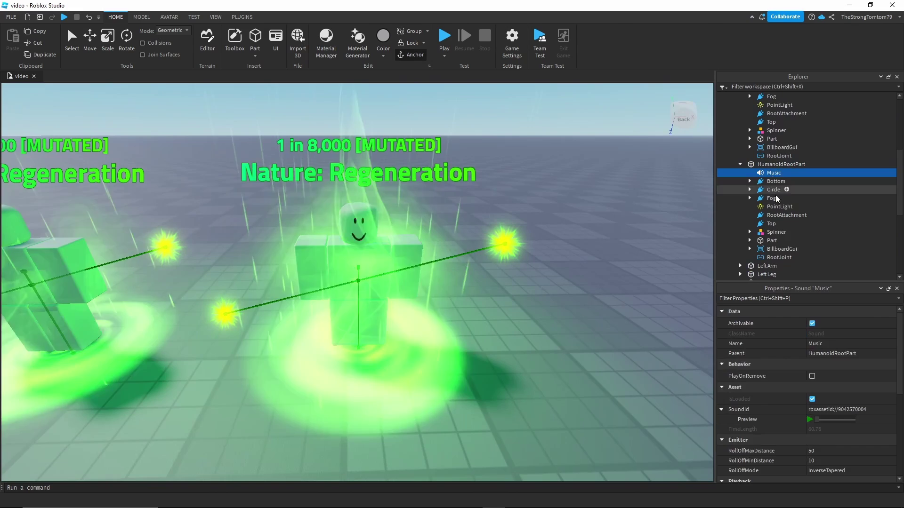
left_click(773, 258, "shift")
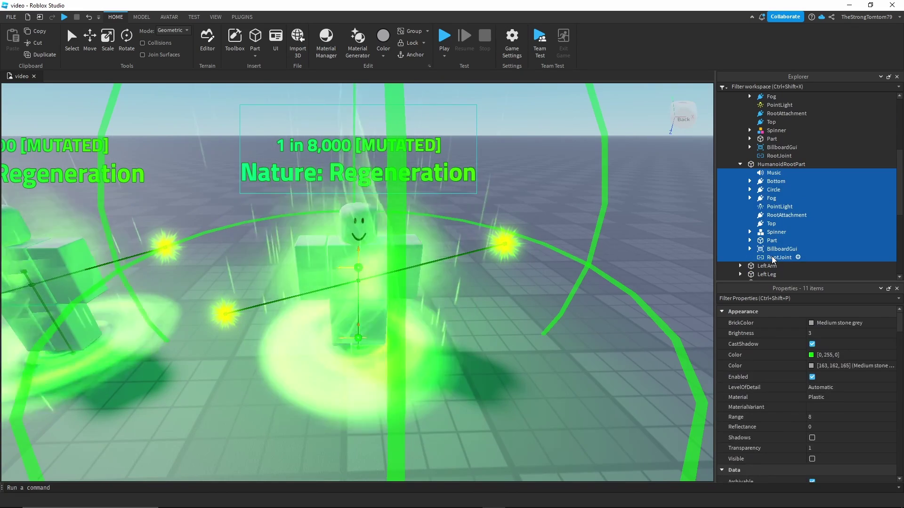
key("Delete")
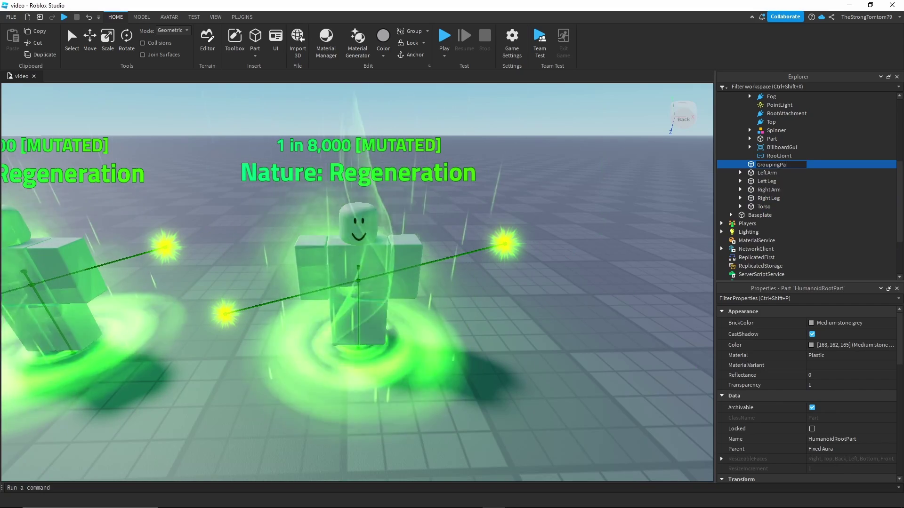
scroll(777, 168, "up", 4)
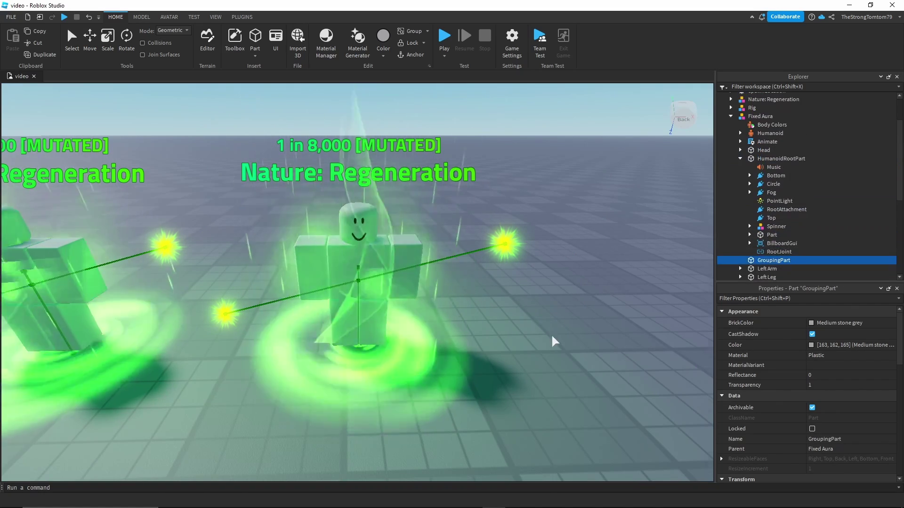
- Preview the GroupingPart by setting its Transparency to 0, and set it back to 1
key("f")
left_click(834, 386)
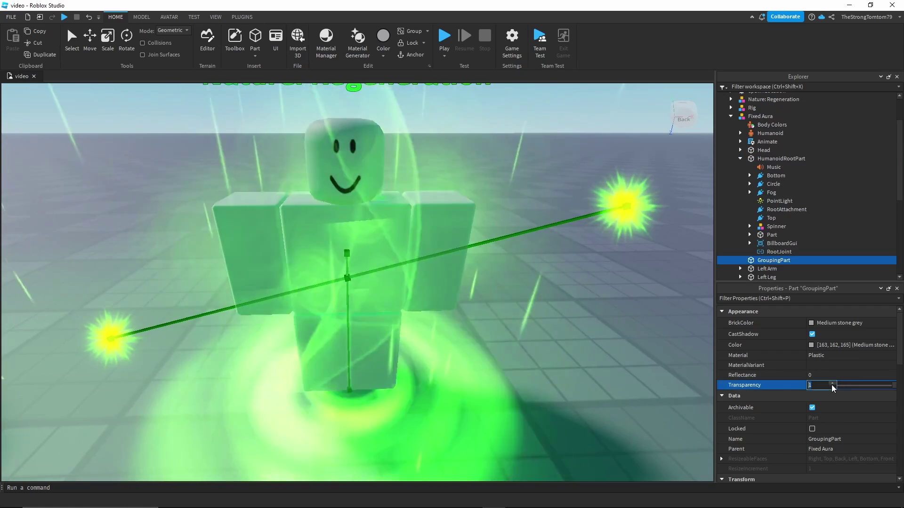
type("0")
key("Return")
left_click(832, 385)
type("1")
key("Return")
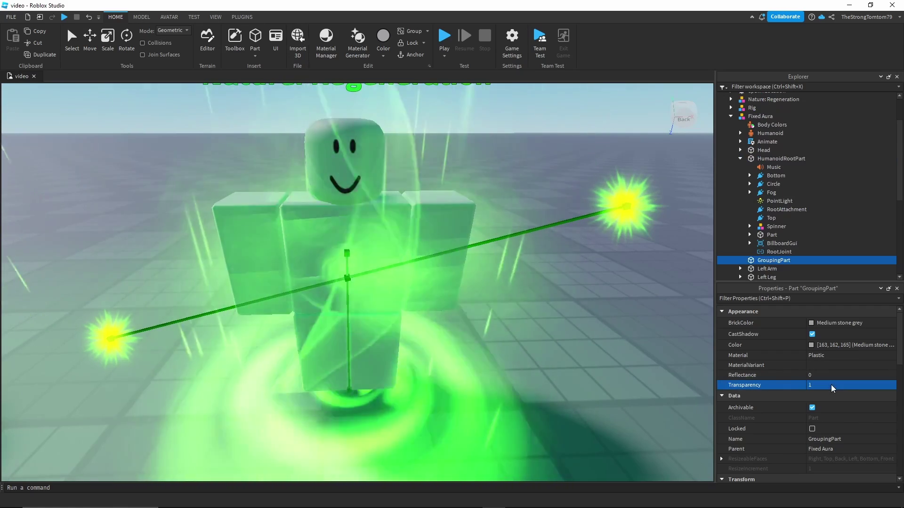
- Move all children of Fixed Aura's HumanoidRootPart except RootAttachment and RootJoint into GroupingPart
scroll(561, 303, "down", 8)
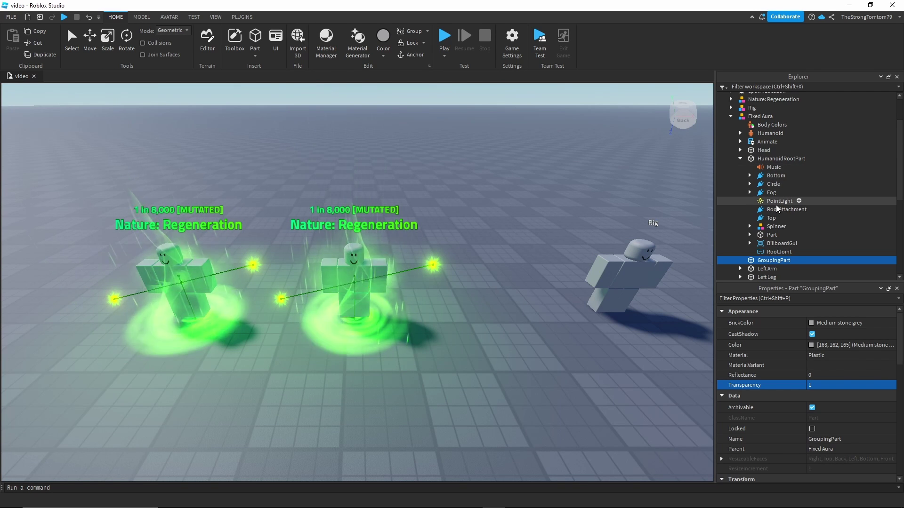
left_click(769, 217)
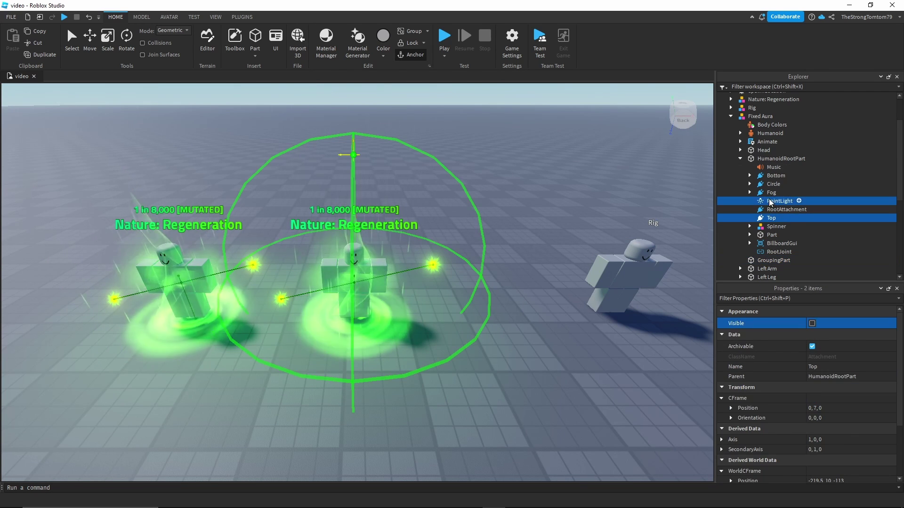
left_click(771, 192, "ctrl")
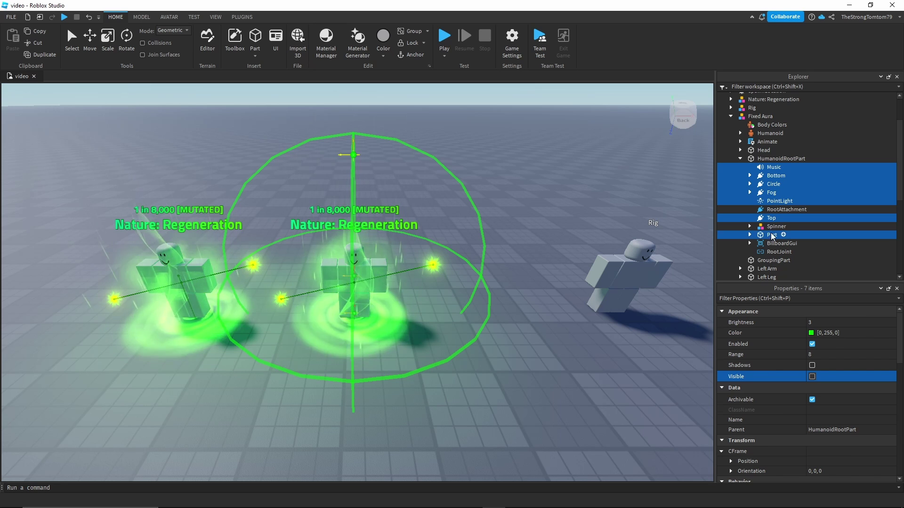
left_click(773, 226, "ctrl")
left_click(770, 244, "ctrl")
scroll(772, 222, "down", 2)
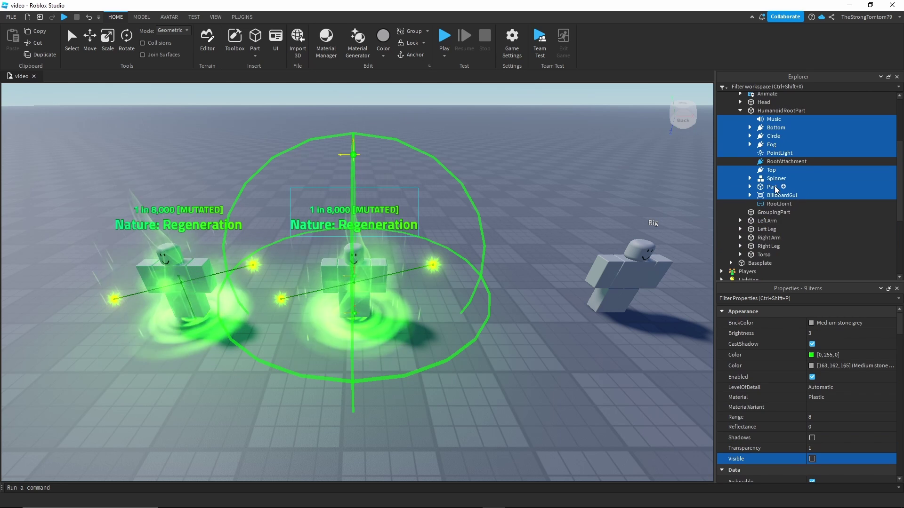
left_click_drag(784, 210, 782, 214)
scroll(783, 225, "up", 2)
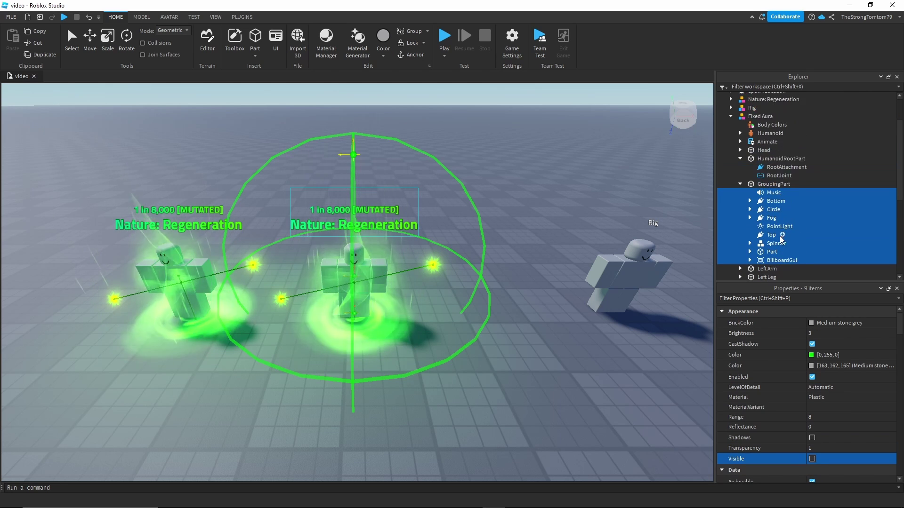
scroll(594, 282, "up", 2)
scroll(595, 282, "down", 2)
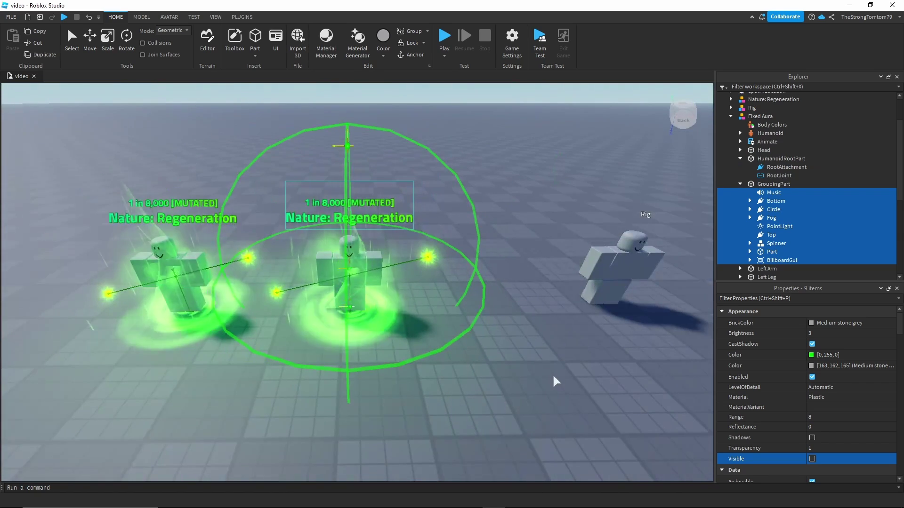
- Examine the WeldConstraint of the last SpinningBlock in GroupingPart's Spinner, and open Part0 of the Anchor's WeldConstraint for editing
right_click_drag(553, 375, 551, 372)
scroll(551, 371, "down", 3)
scroll(550, 371, "up", 4)
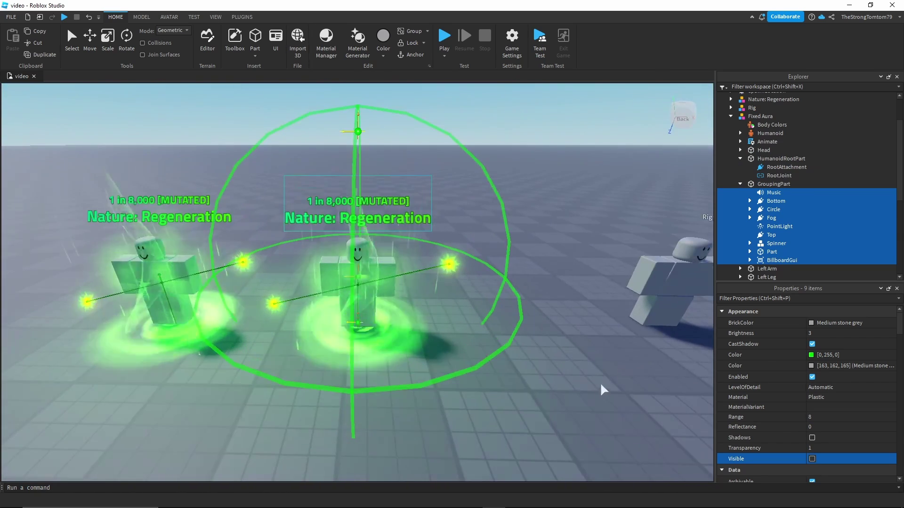
scroll(757, 249, "down", 3)
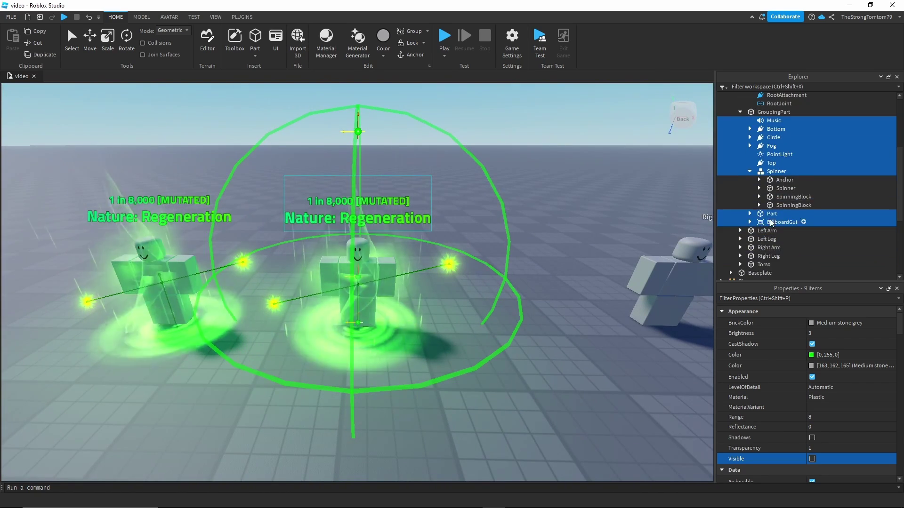
left_click(781, 205)
left_click(759, 206)
left_click(775, 214)
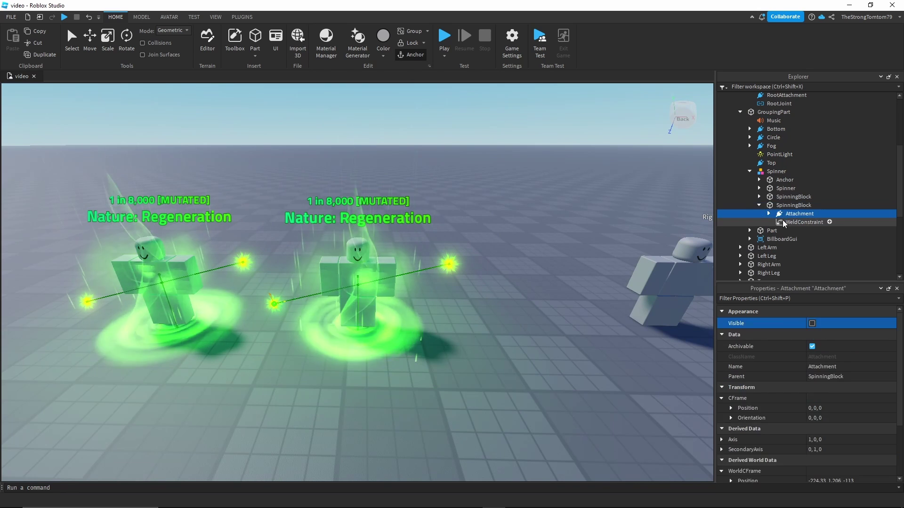
left_click(785, 223)
scroll(760, 203, "up", 2)
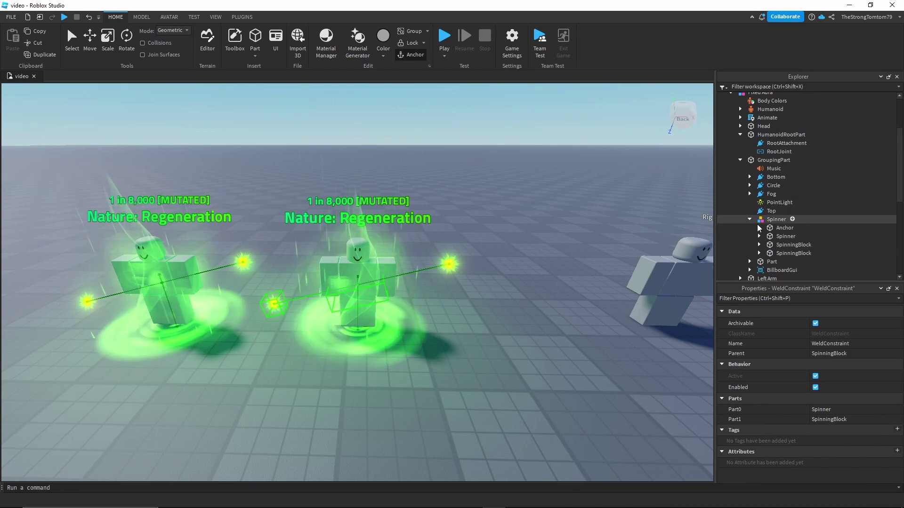
left_click(842, 410)
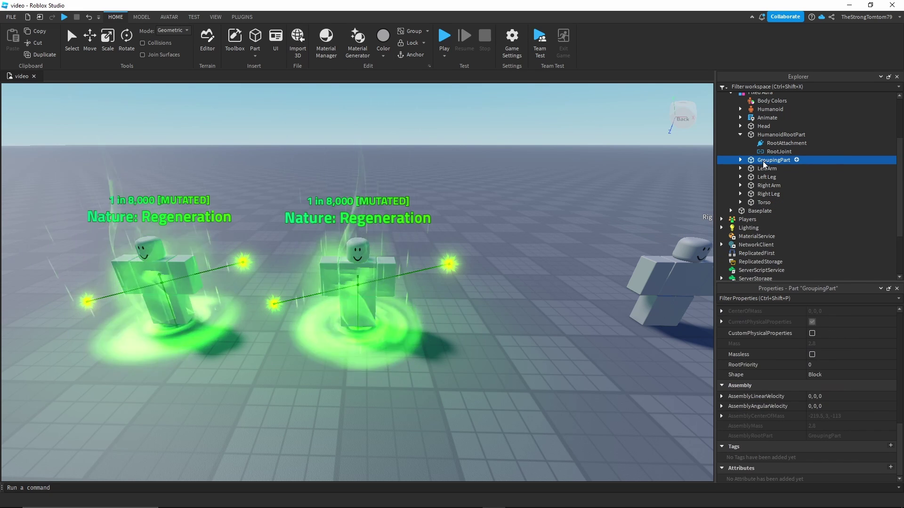
- Move GroupingPart into ServerStorage and delete the RBX_ANIMSAVES model stored there
middle_click_drag(621, 256, 694, 201)
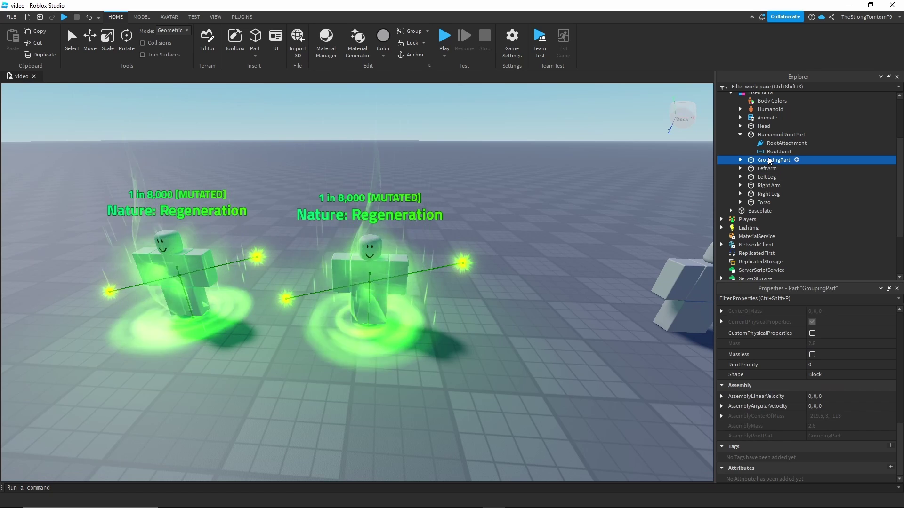
left_click_drag(770, 161, 758, 211)
left_click(752, 208)
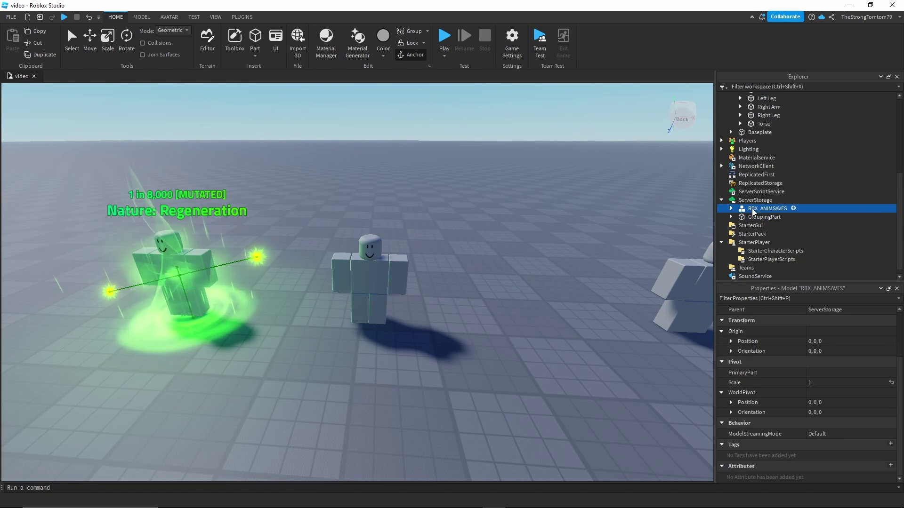
key("Delete")
mouse_move(597, 286)
right_mouse_down()
mouse_move(609, 286)
mouse_move(597, 287)
right_mouse_up()
key("w")
key("a")
key("s")
key("s")
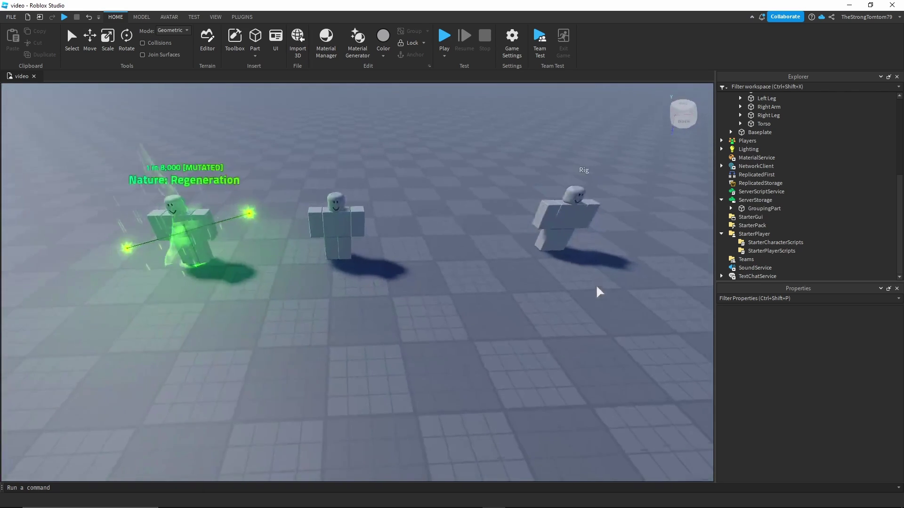
- Turn off the Playing property of the Music sound inside GroupingPart
scroll(791, 224, "up", 3)
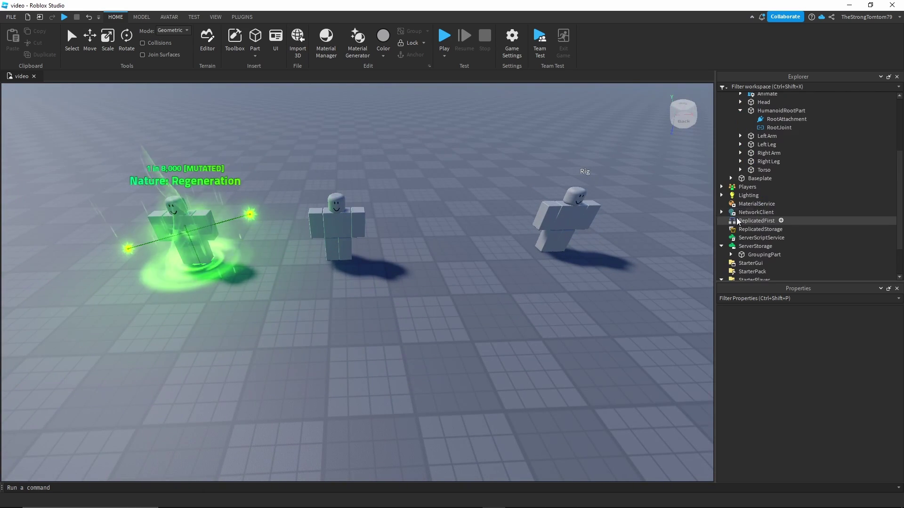
left_click(731, 255)
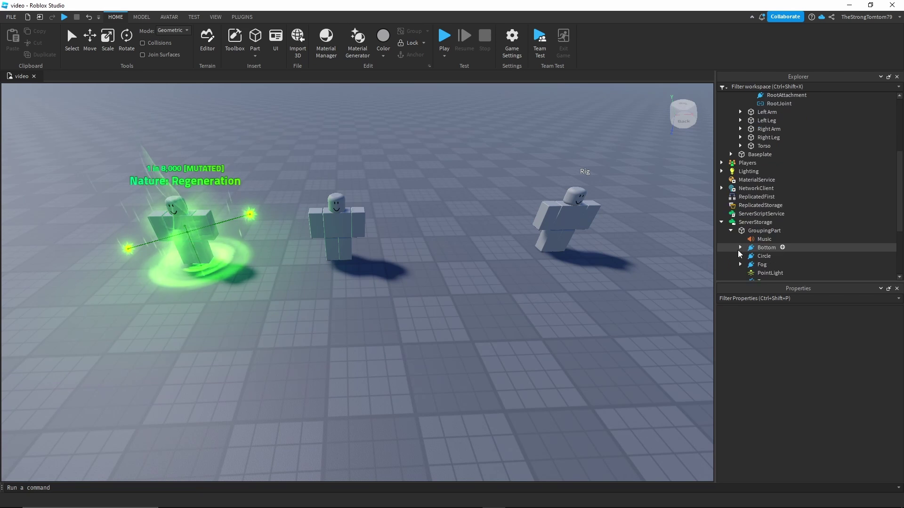
scroll(754, 216, "down", 3)
left_click(759, 192)
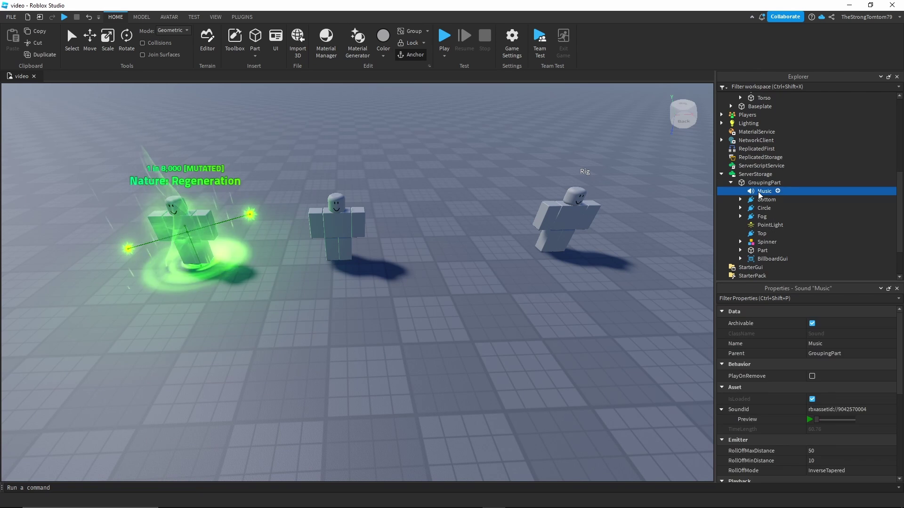
scroll(838, 404, "down", 5)
left_click(813, 412)
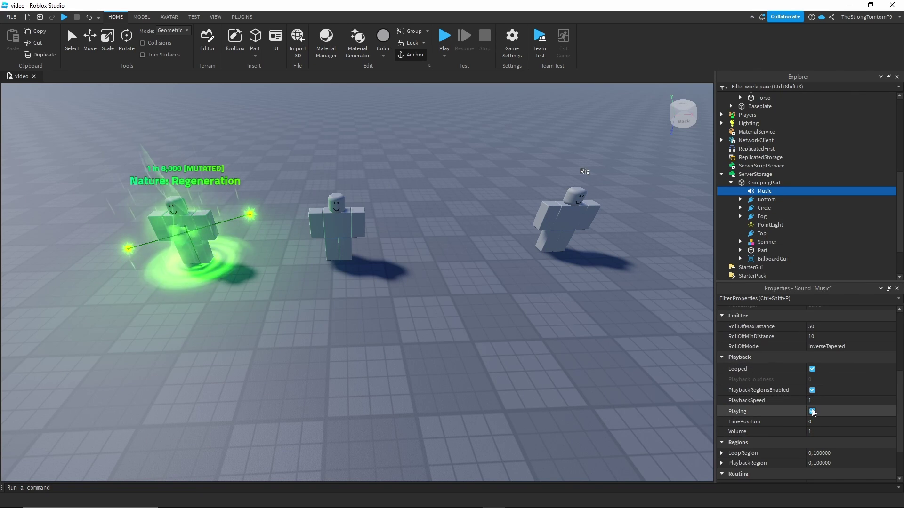
left_click(812, 412)
right_click_drag(565, 230, 565, 230)
key("w")
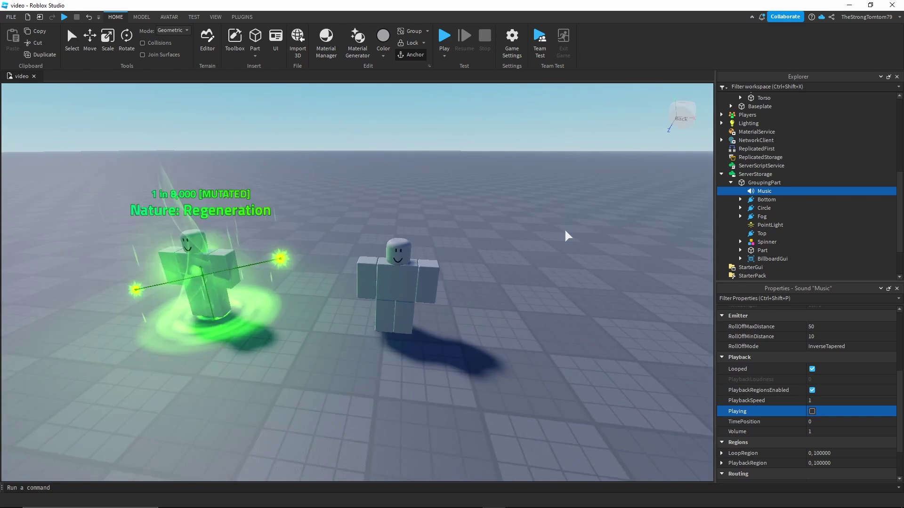
key("s")
scroll(565, 228, "down", 3)
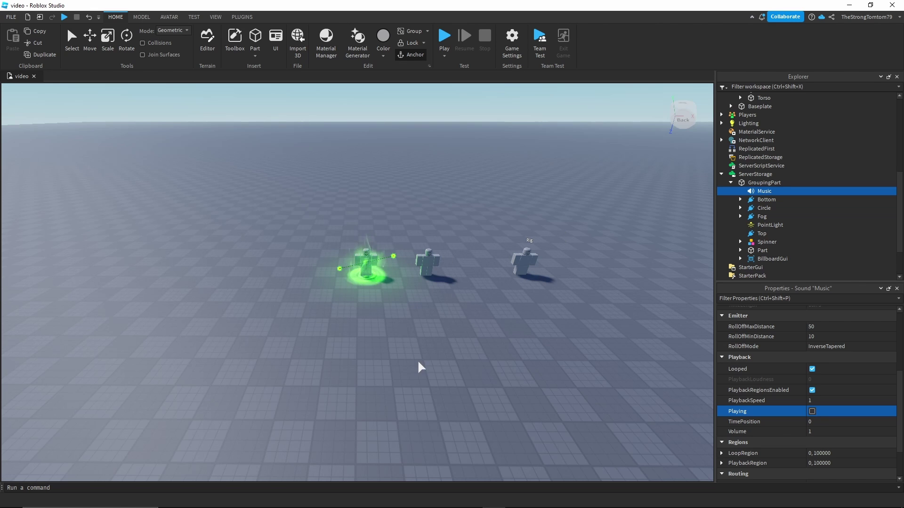
scroll(417, 359, "up", 4)
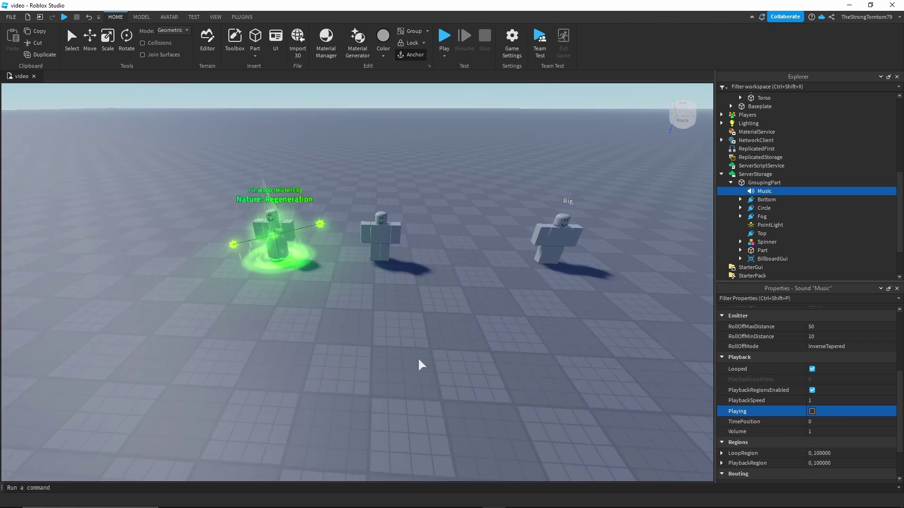
scroll(417, 357, "up", 1)
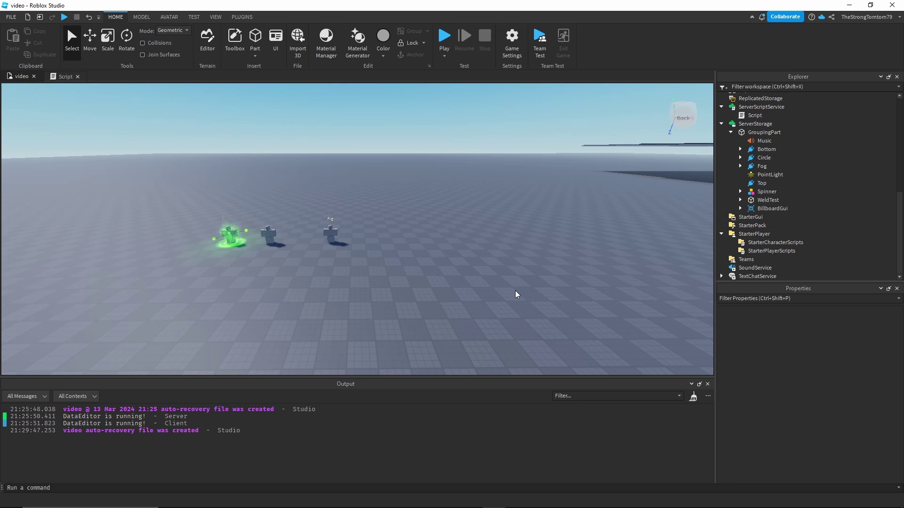
scroll(515, 291, "up", 5)
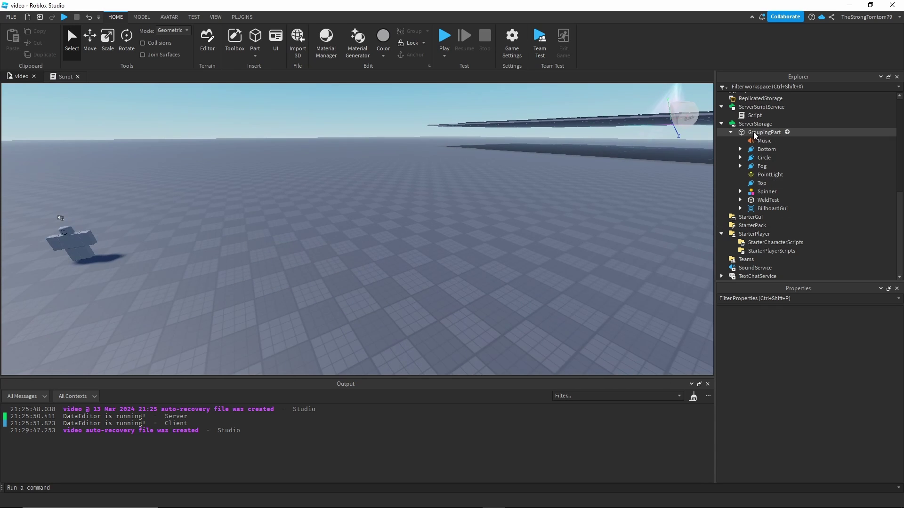
- Examine GroupingPart and its children in ServerStorage, including the Circle and Fog attachments and the Spinner model's contents
left_click(755, 132)
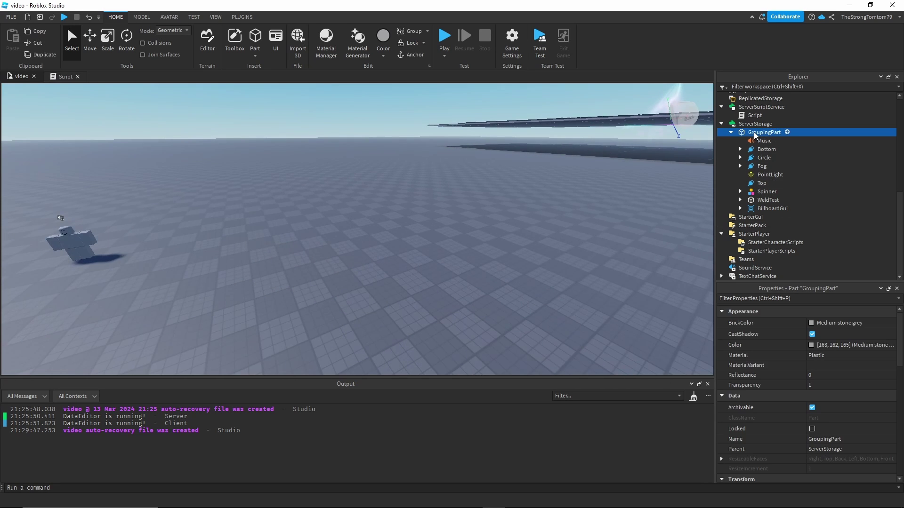
left_click(737, 159)
left_click(740, 157)
left_click(740, 157)
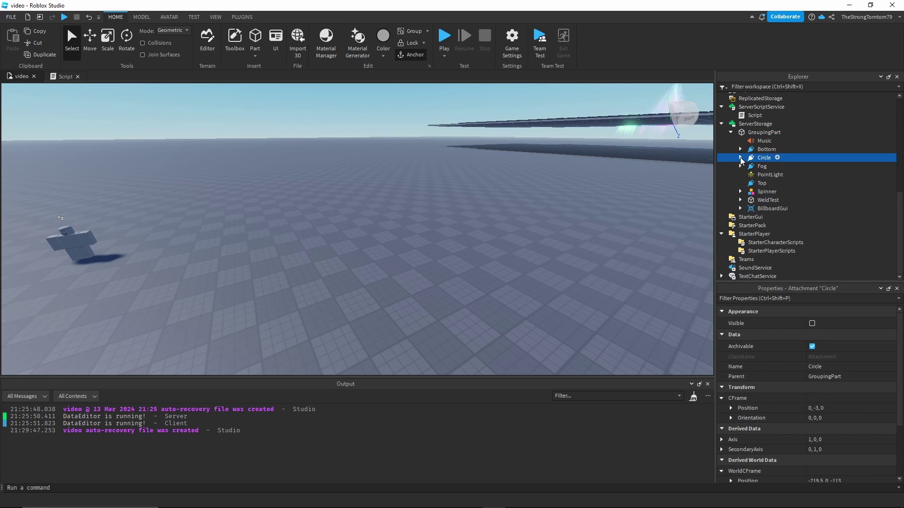
left_click(740, 166)
left_click(740, 166)
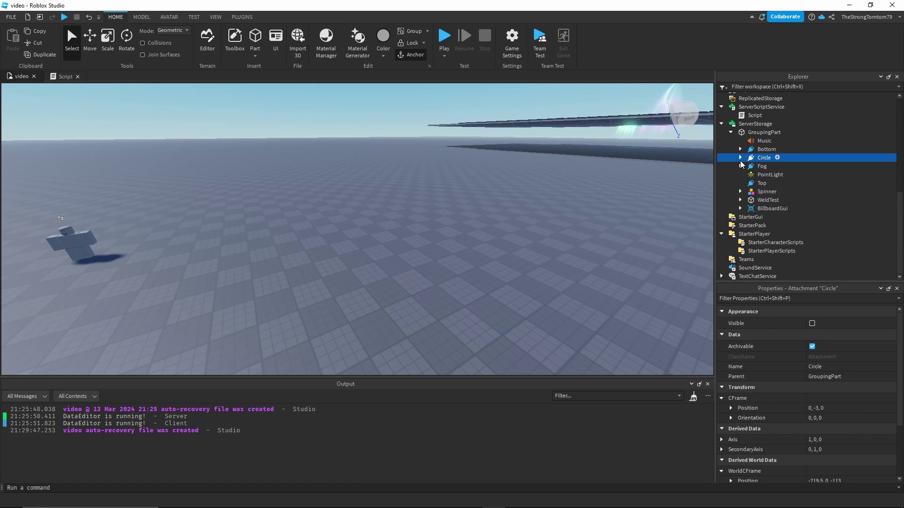
left_click(740, 192)
- Check the collision, Anchored, CustomPhysicalProperties and Massless settings of GroupingPart, WeldTest and all parts inside Spinner, and check GroupingPart on its own
left_click(764, 233)
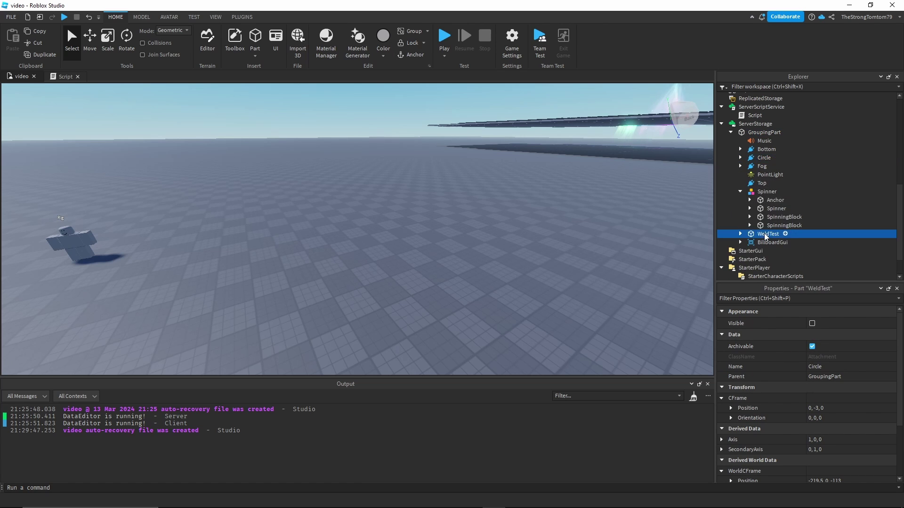
left_click(766, 200, "shift")
left_click(764, 133, "ctrl")
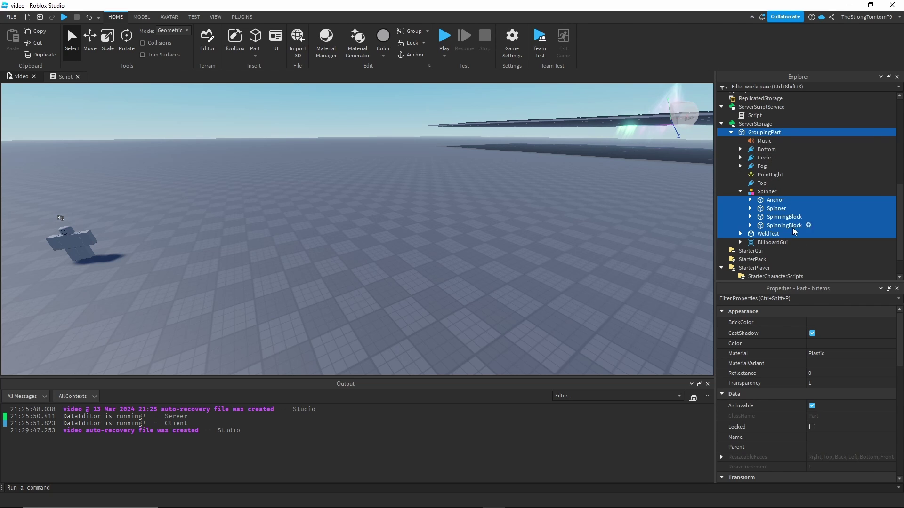
scroll(772, 355, "down", 4)
scroll(772, 355, "down", 4)
scroll(773, 354, "up", 1)
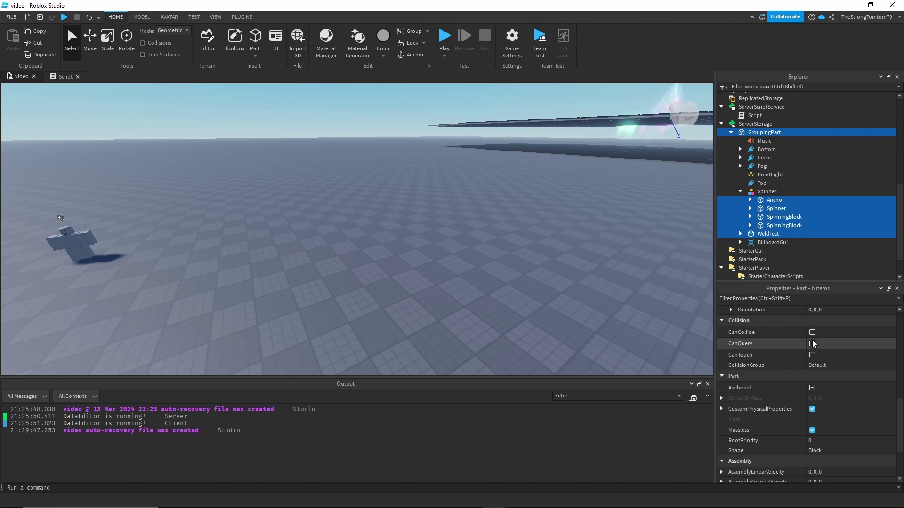
scroll(800, 377, "down", 2)
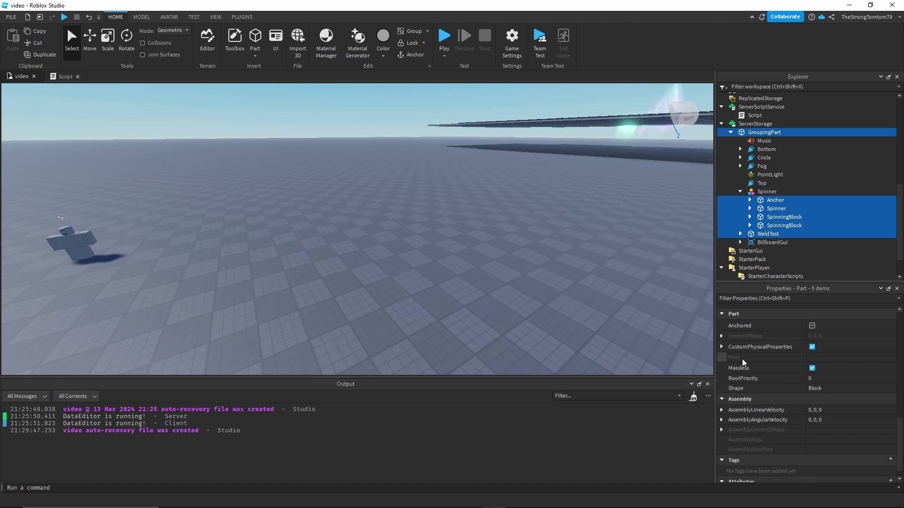
left_click(722, 347)
left_click(722, 347)
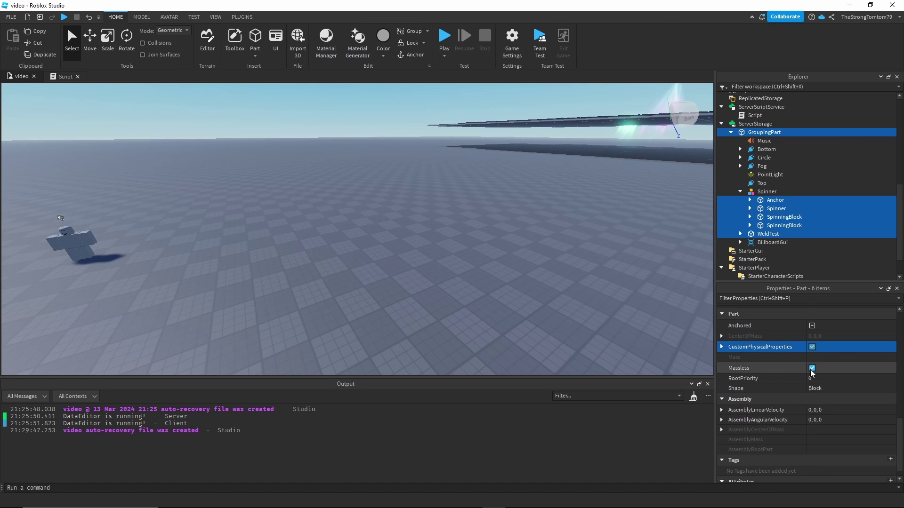
left_click(753, 134, "ctrl")
left_click(754, 133)
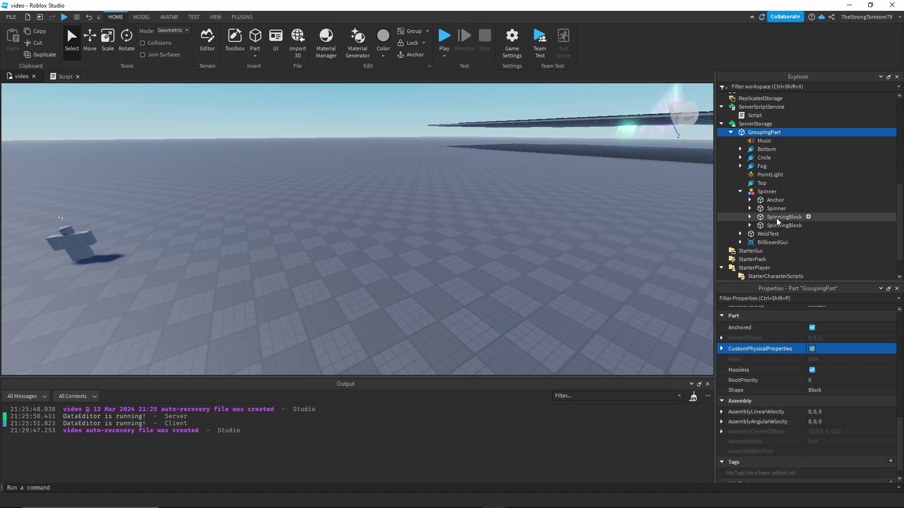
key("s")
right_click_drag(518, 182, 518, 182)
left_click(567, 274)
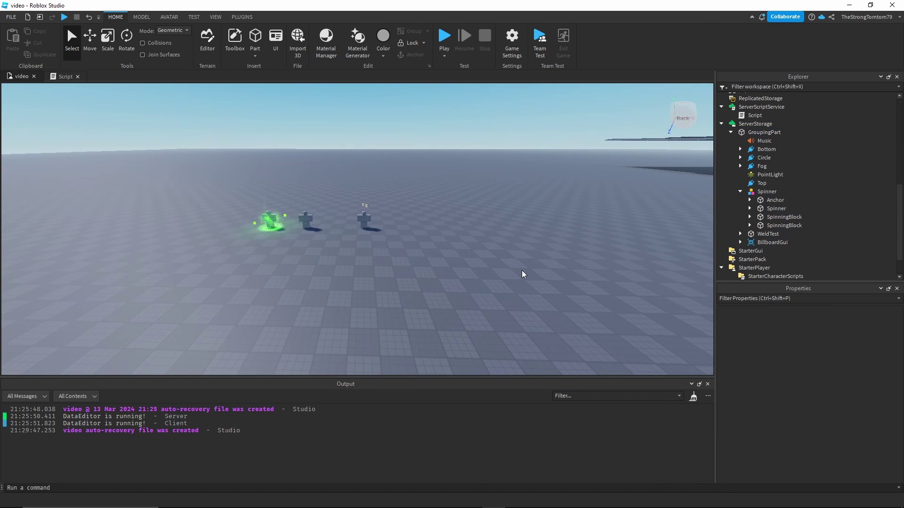
- Read through the server Script, match its GroupingPart and Music references to the objects in ServerStorage, and close it
left_click(63, 80)
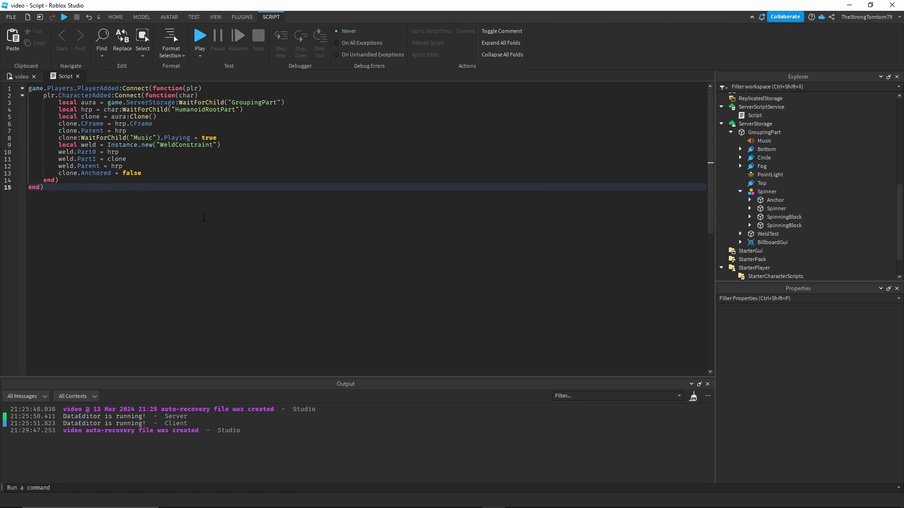
left_click(278, 104)
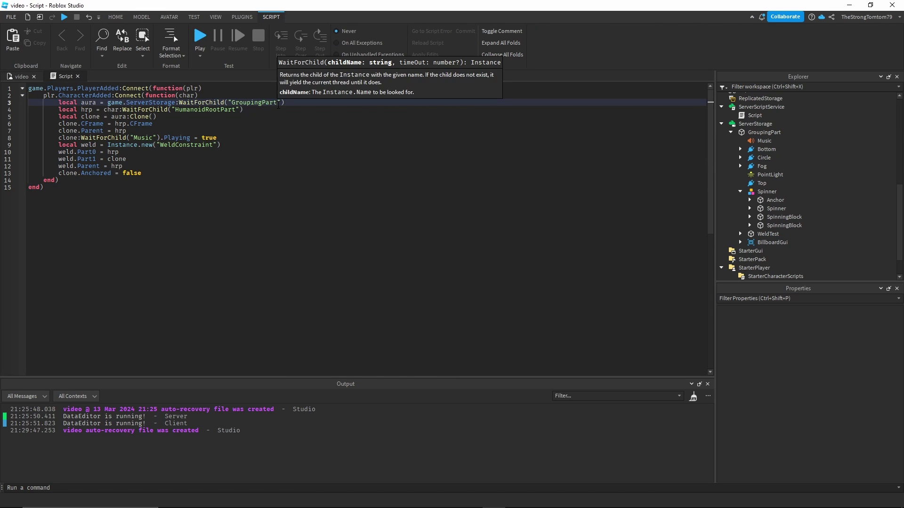
left_click(759, 133)
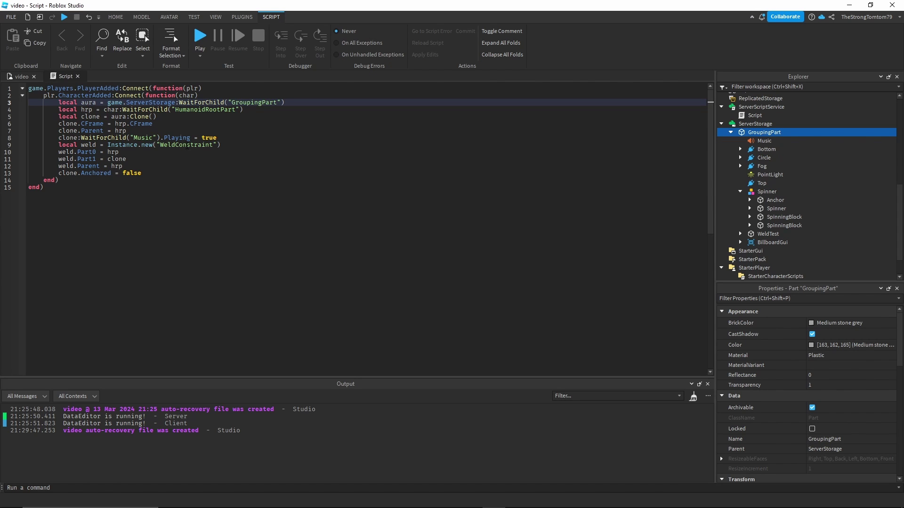
left_click(138, 138)
left_click(762, 141)
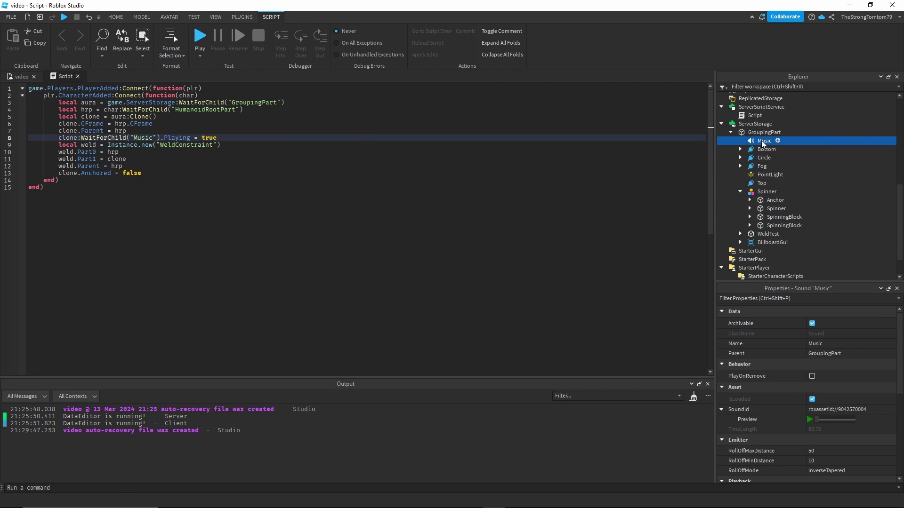
left_click(92, 190)
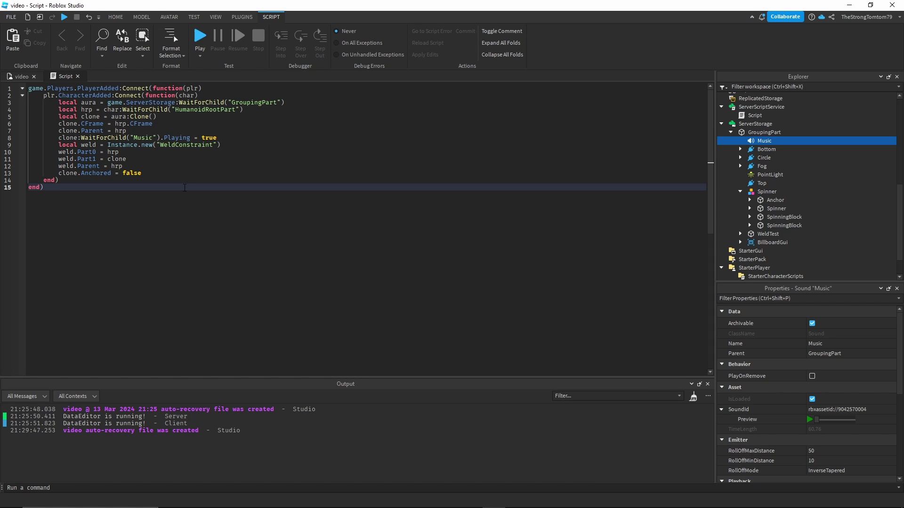
left_click(77, 76)
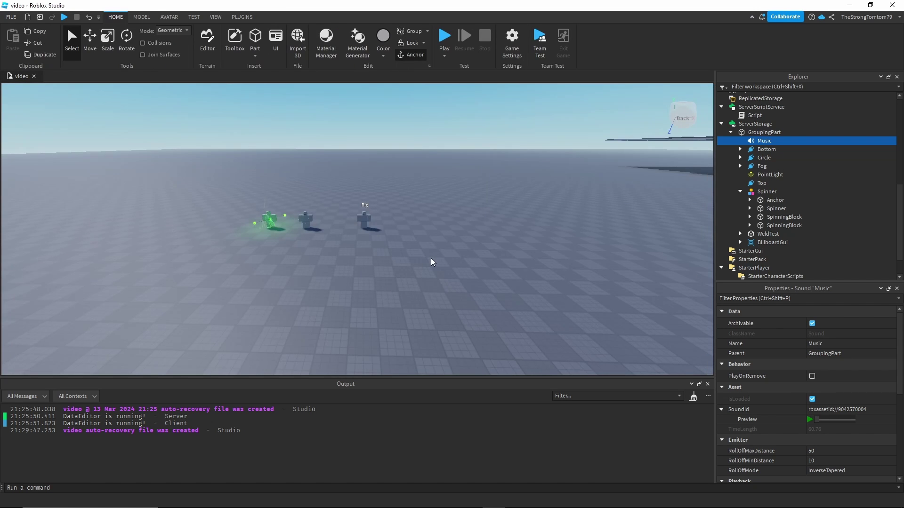
- Close the Output window
key("w")
right_click_drag(432, 258, 431, 258)
key("s")
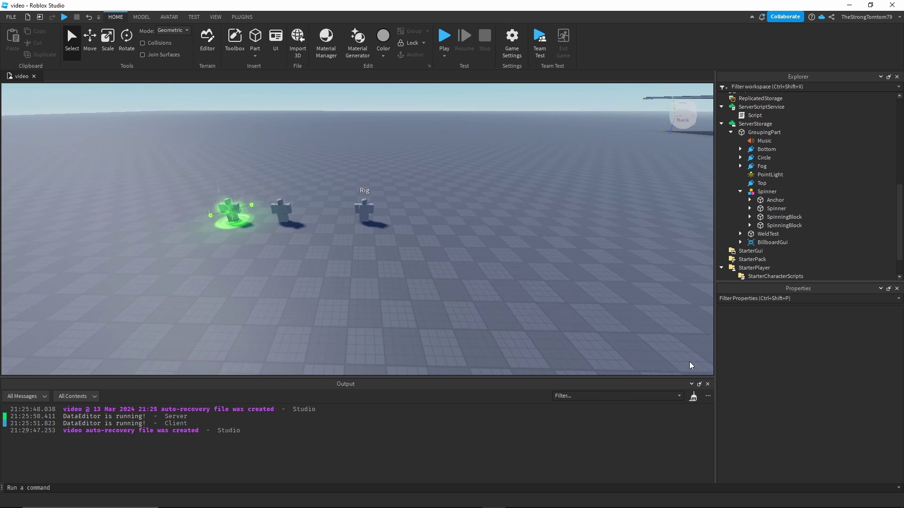
left_click(708, 384)
- Playtest the game, walking the character around and viewing the aura from several angles, and end the test
key("F5")
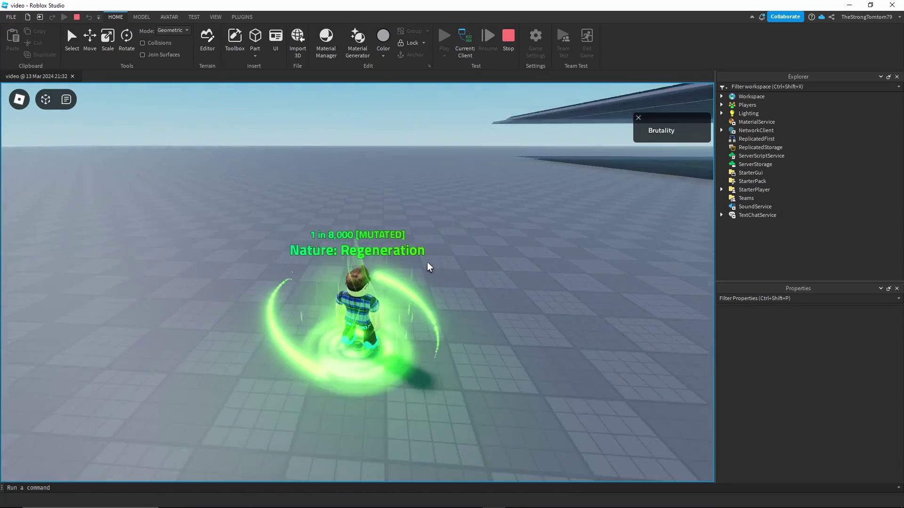
key("w")
right_click_drag(427, 263, 428, 262)
scroll(428, 262, "up", 1)
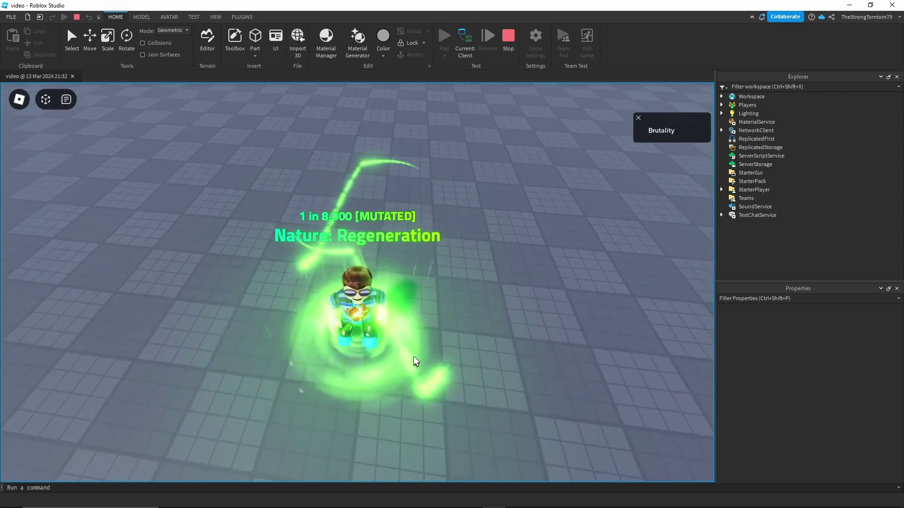
right_click_drag(413, 356, 413, 356)
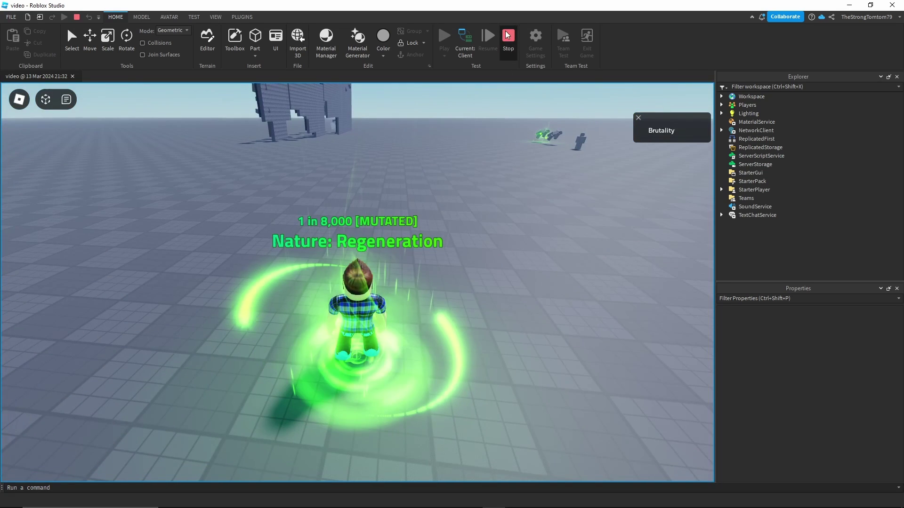
key("shift+F5")
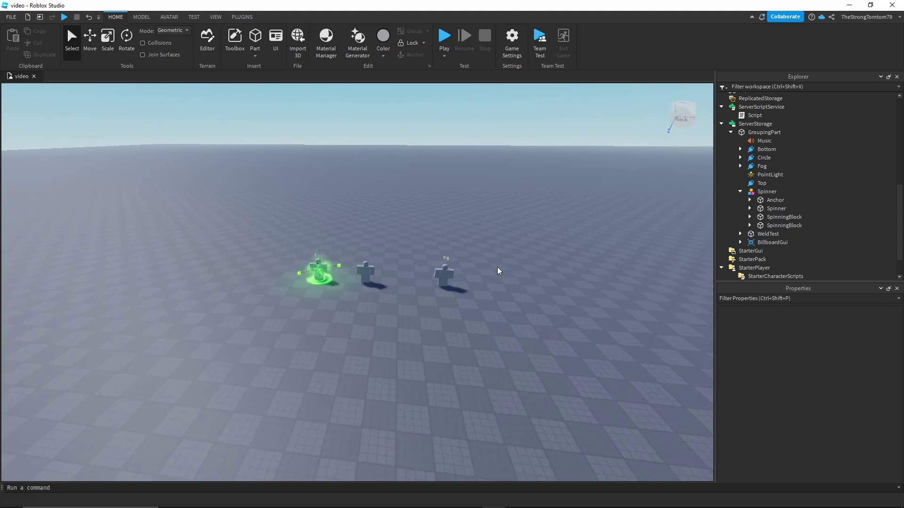
- Add a LocalScript to StarterCharacterScripts
key("d")
right_click_drag(497, 267, 499, 267)
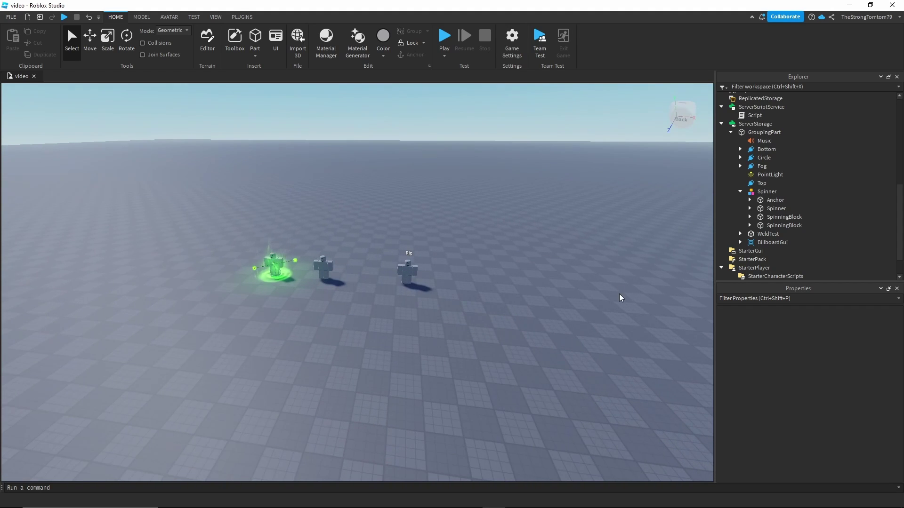
scroll(778, 219, "down", 2)
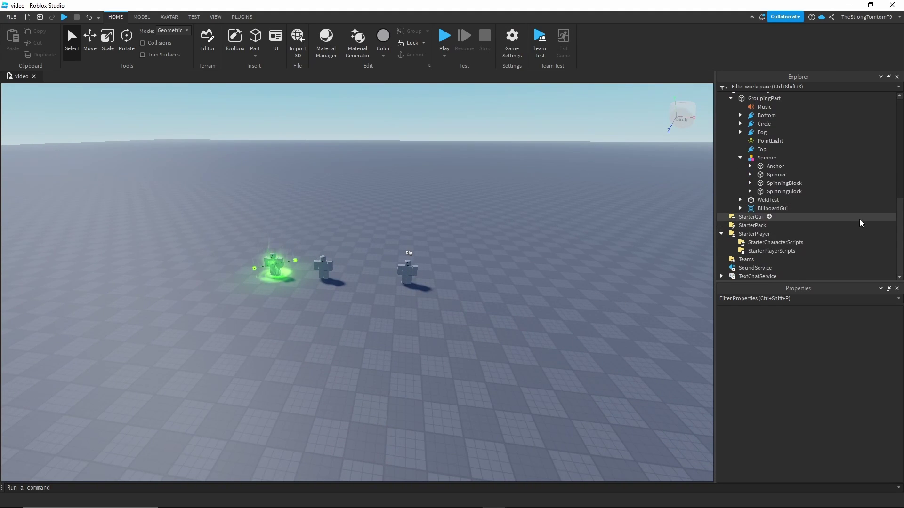
left_click(810, 243)
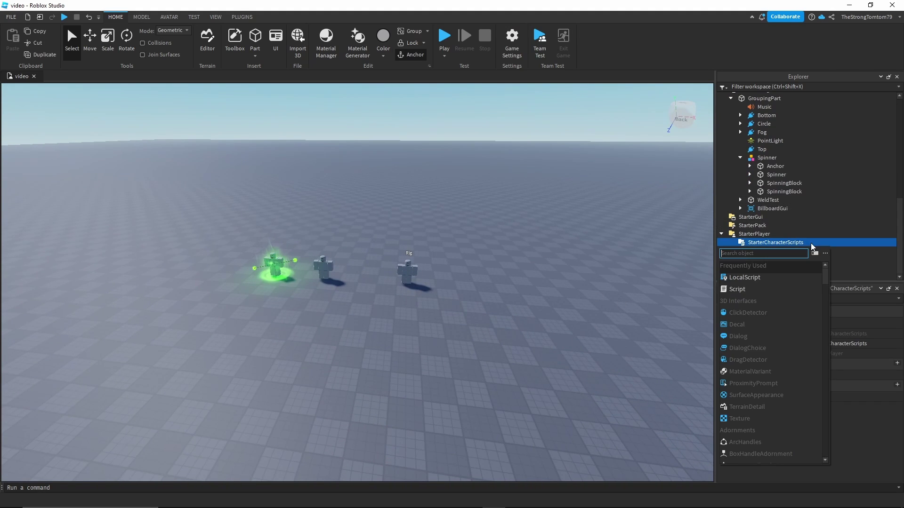
left_click(772, 277)
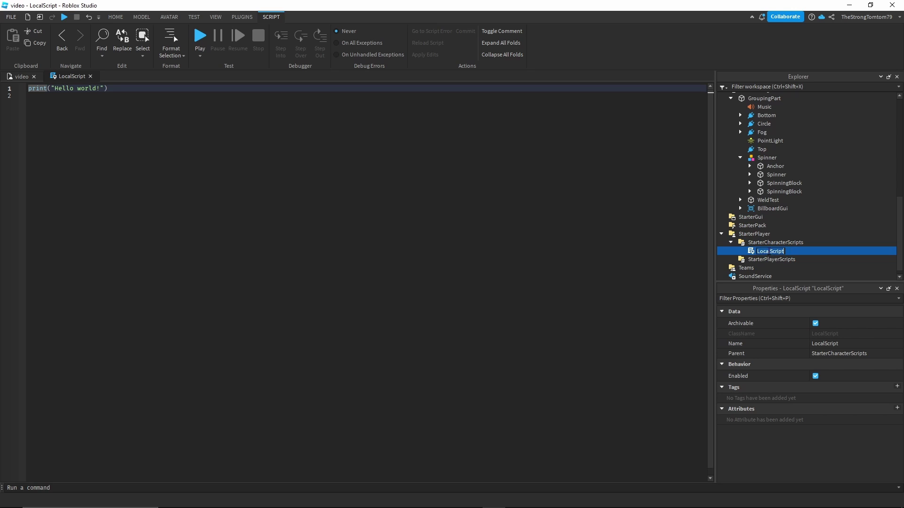
- Rename the new LocalScript in StarterCharacterScripts as Animate
left_click(769, 251)
type("Animate")
key("Return")
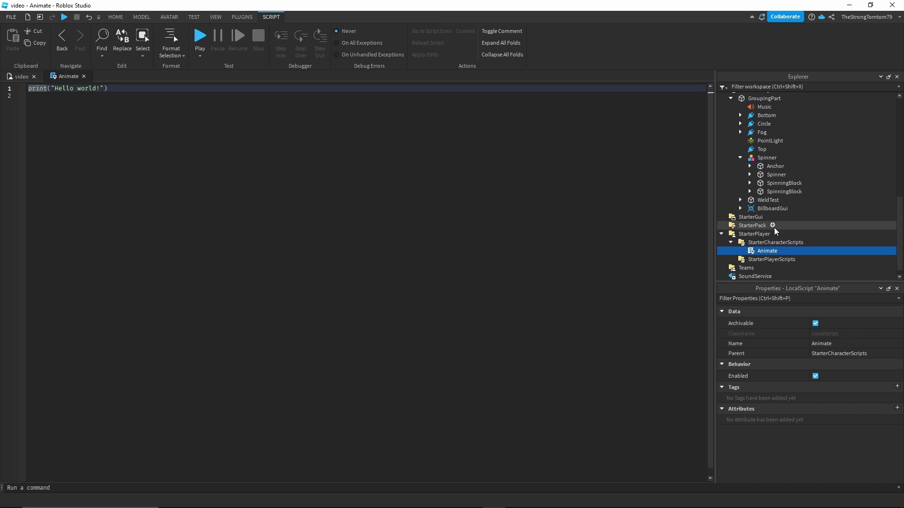
scroll(776, 232, "up", 6)
scroll(778, 236, "up", 4)
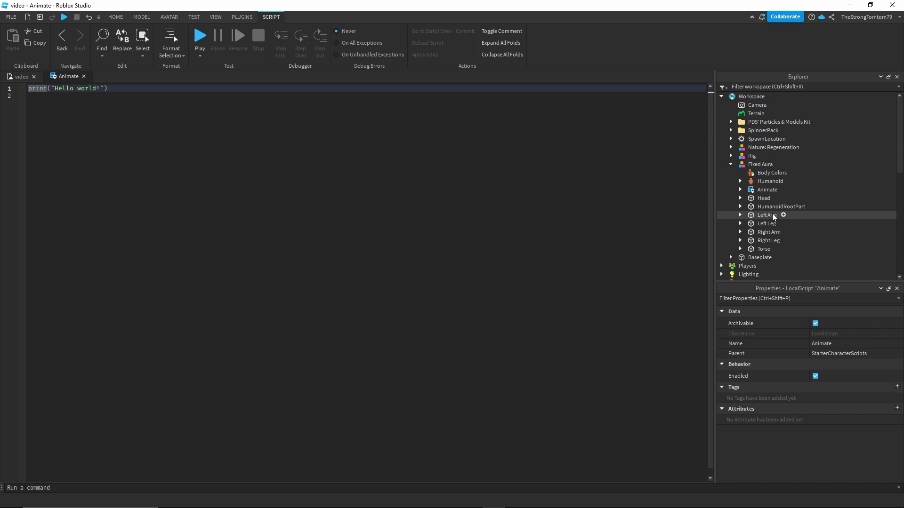
scroll(778, 236, "down", 7)
scroll(777, 220, "up", 7)
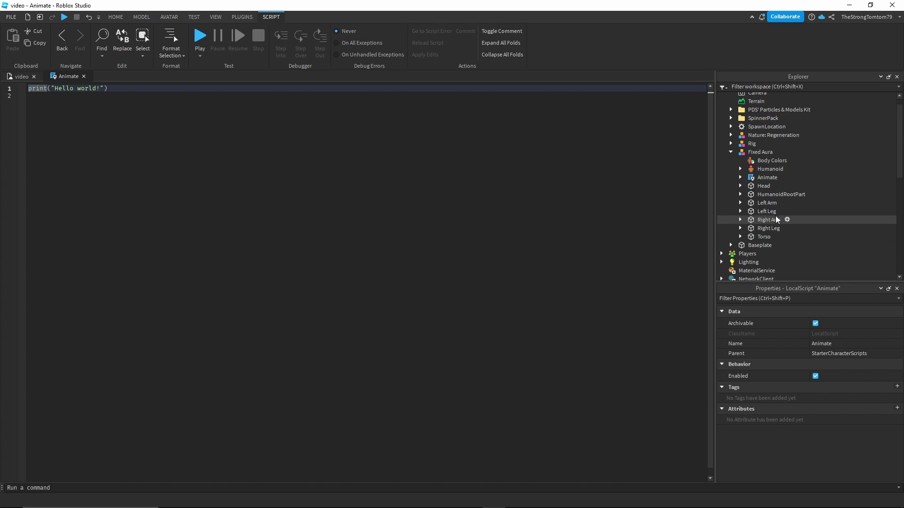
left_click(774, 188)
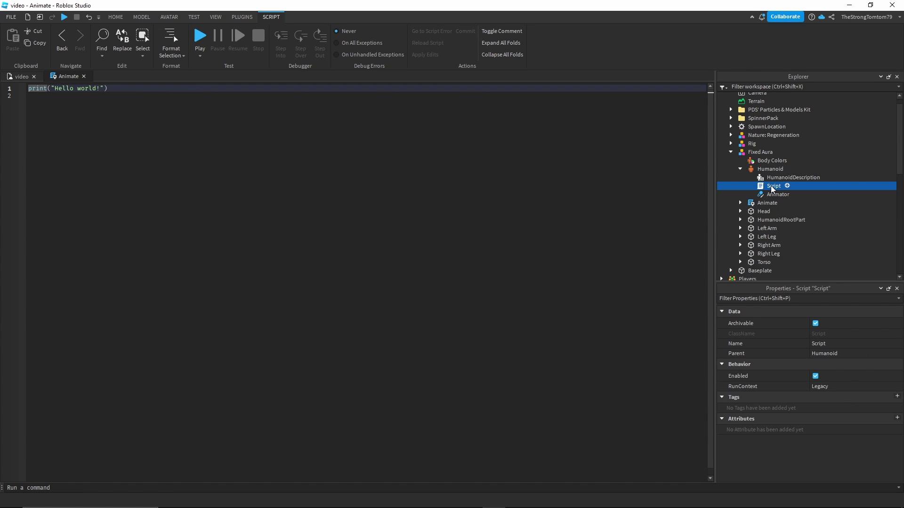
key("ctrl+c")
scroll(778, 203, "down", 10)
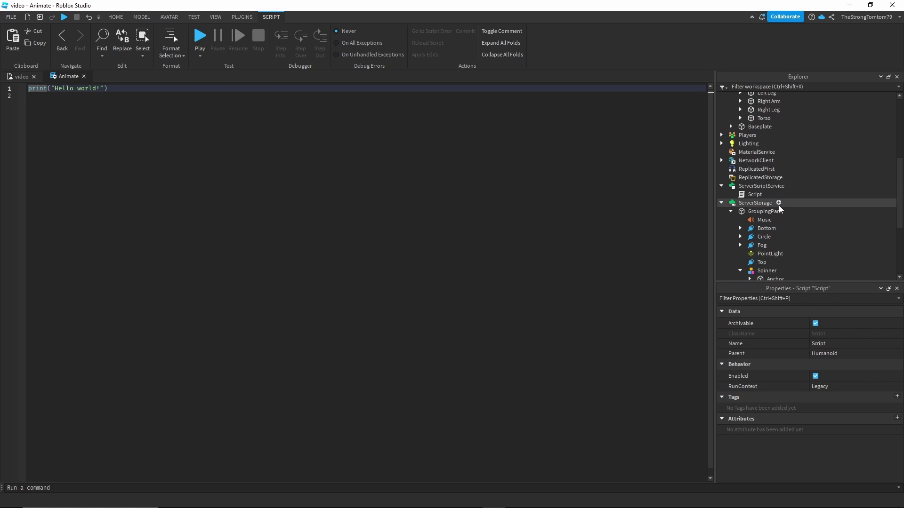
left_click(763, 242)
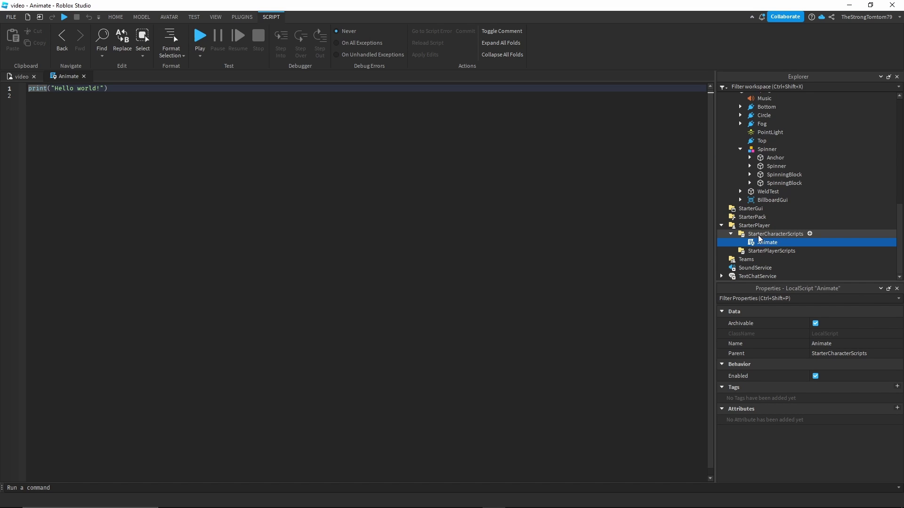
- Replace the default code in the Animate LocalScript with the full code of the Script inside Fixed Aura's Humanoid, closing that Script
scroll(760, 239, "up", 10)
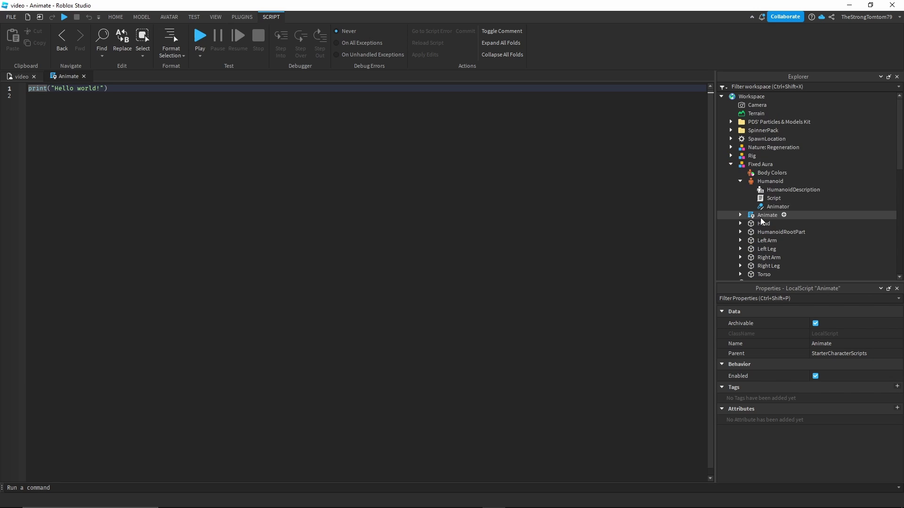
double_click(765, 200)
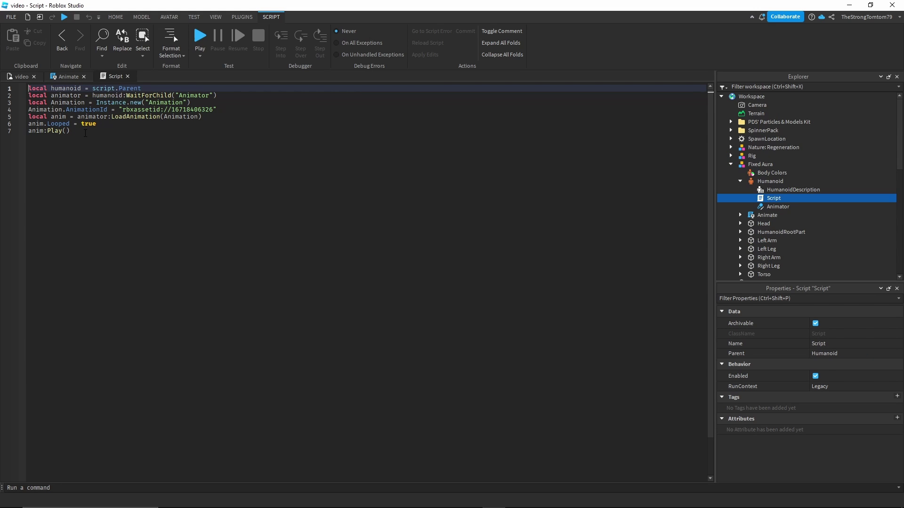
left_click_drag(85, 133, 5, 88)
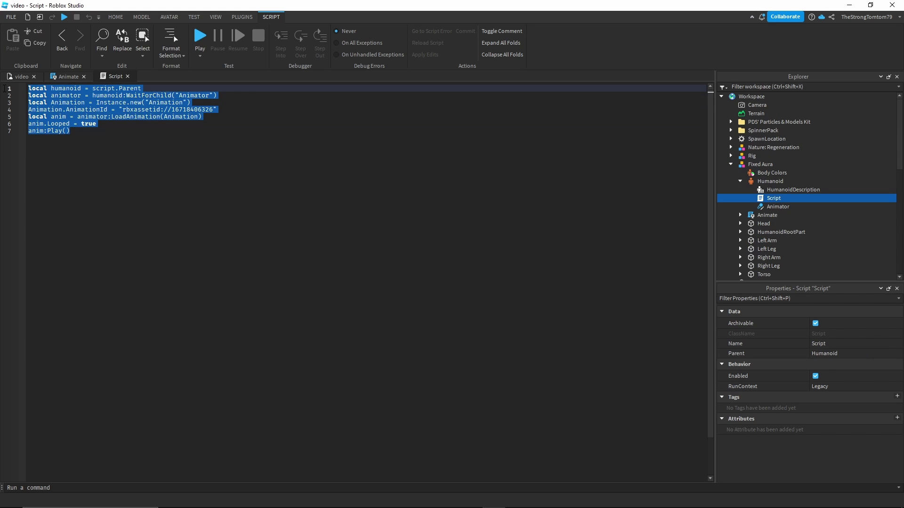
key("ctrl+c")
left_click(128, 77)
key("ctrl+a")
key("ctrl+v")
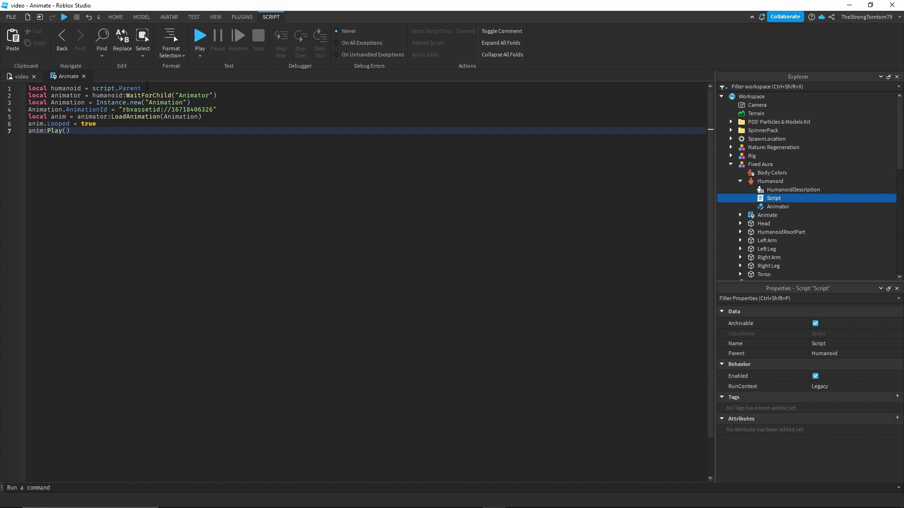
- Change the first line of Animate so humanoid is set to script.Parent:WaitForChild("Humanoid")
left_click(146, 88)
type(":")
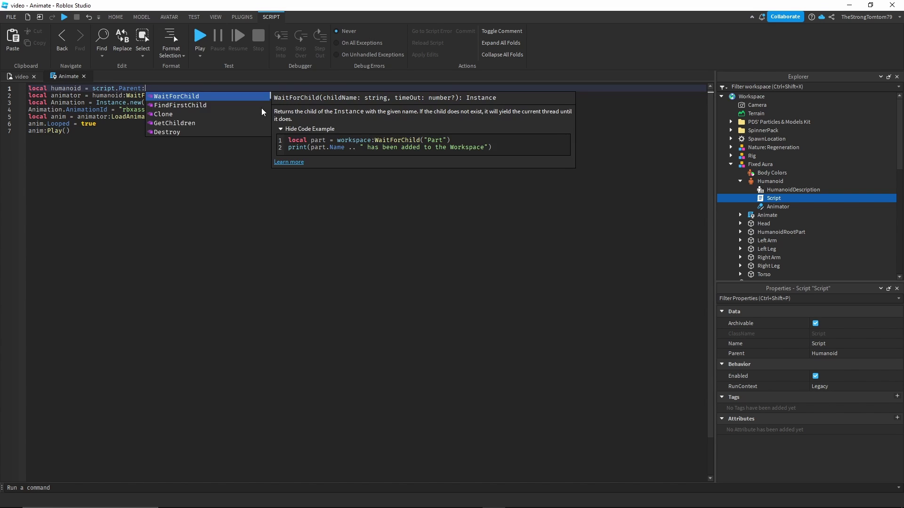
type("WaitForChild(\"Humanoid")
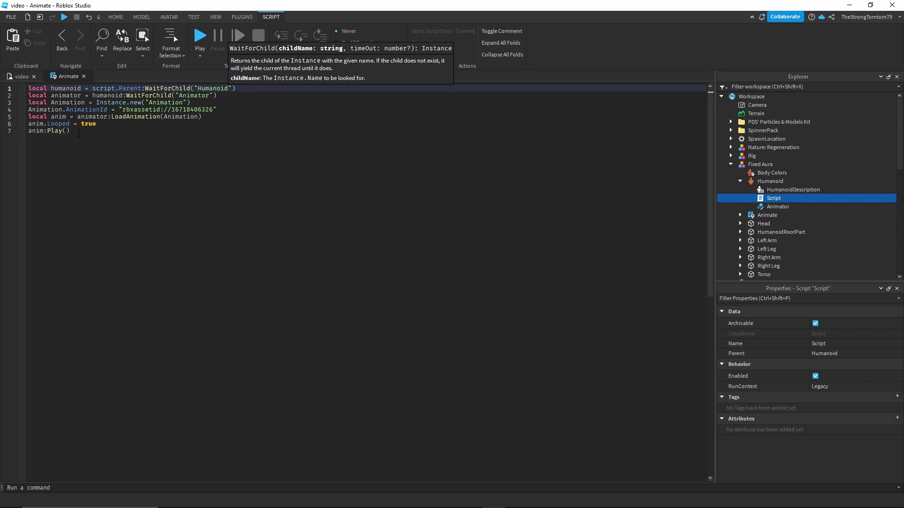
left_click(78, 134)
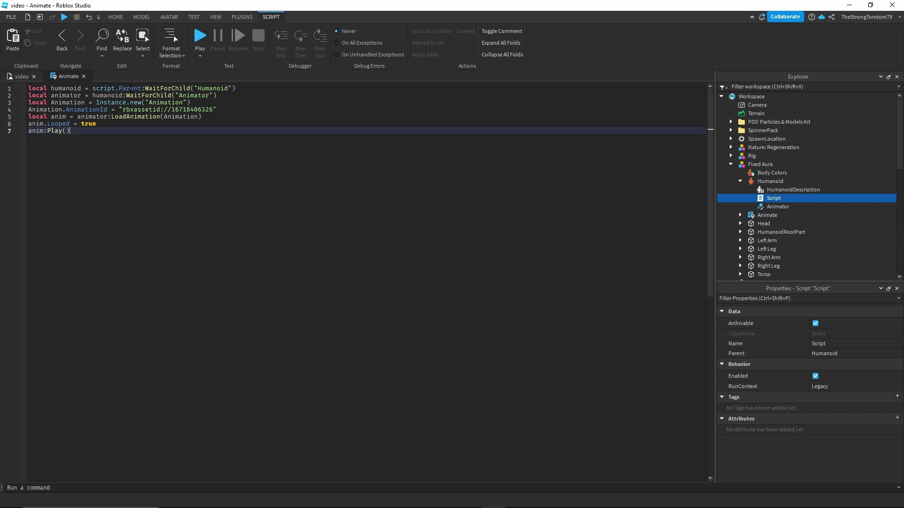
- Return to the 3D view, playtest the game to watch the character's animation with the aura, and end the test
left_click(14, 77)
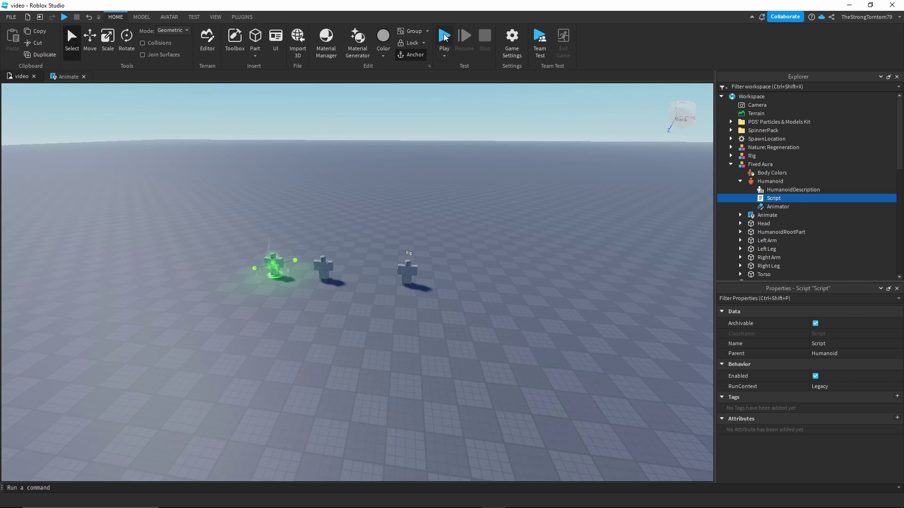
left_click(68, 76)
scroll(838, 235, "down", 10)
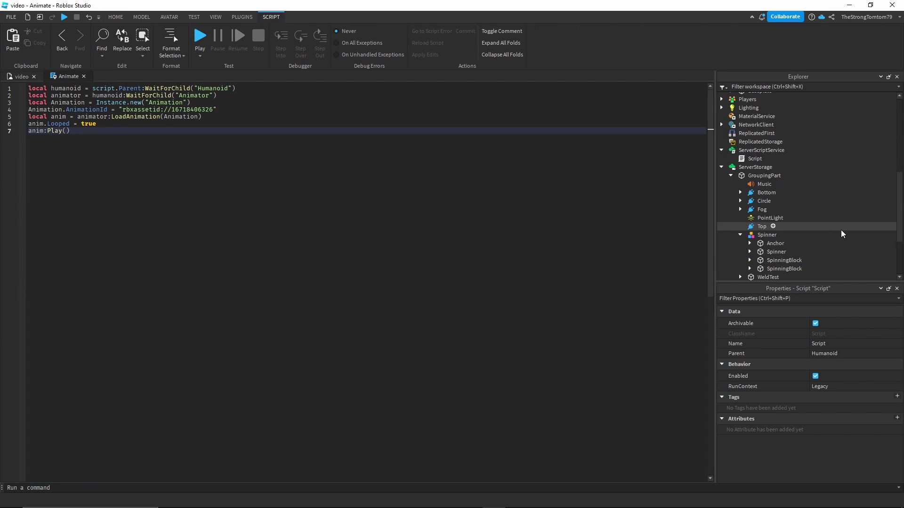
left_click(26, 77)
left_click(440, 35)
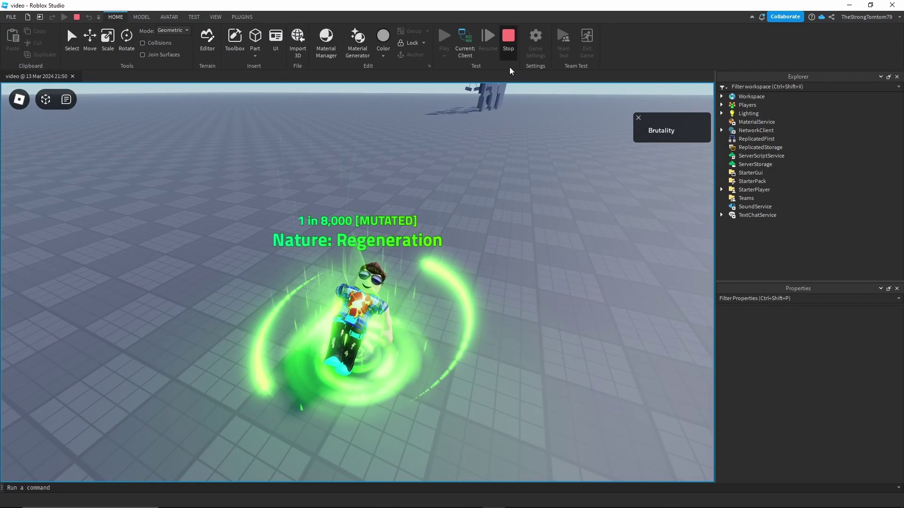
left_click(508, 45)
- Check the avatar type in the Avatar section of the game settings and close the settings without saving
left_click(512, 47)
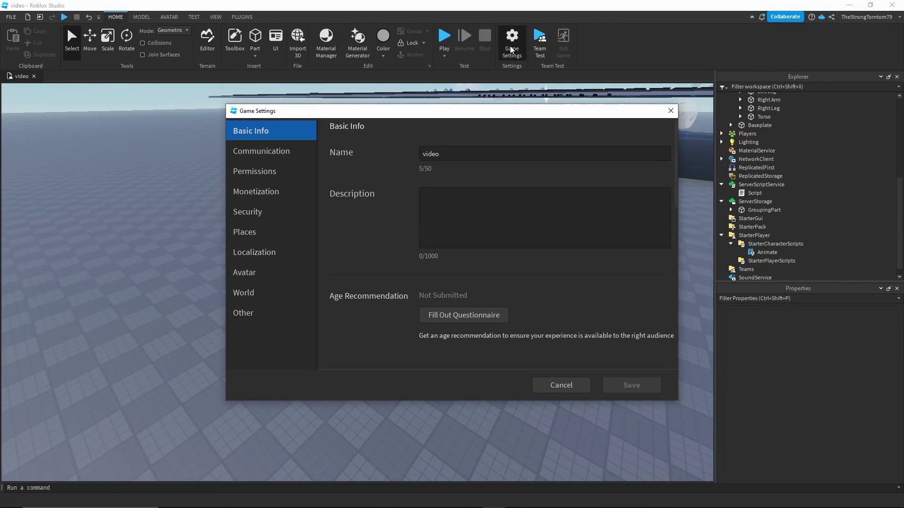
left_click(270, 273)
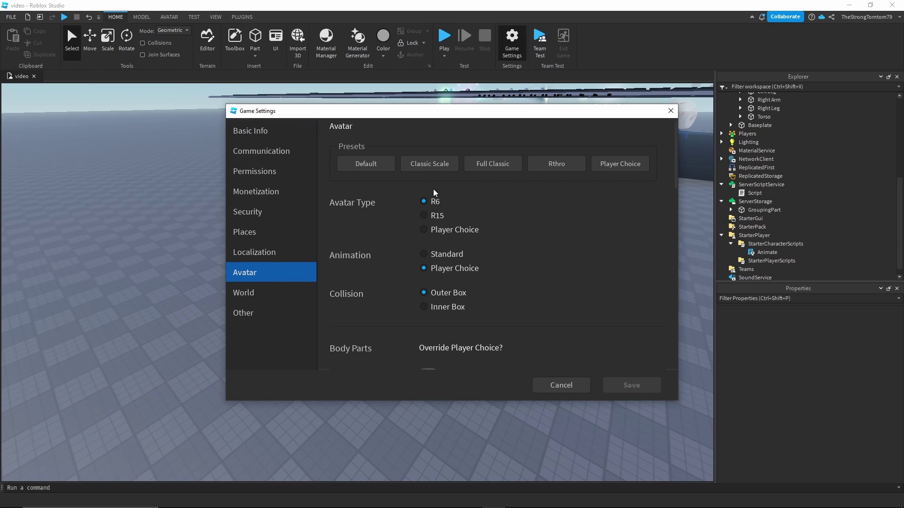
left_click(564, 385)
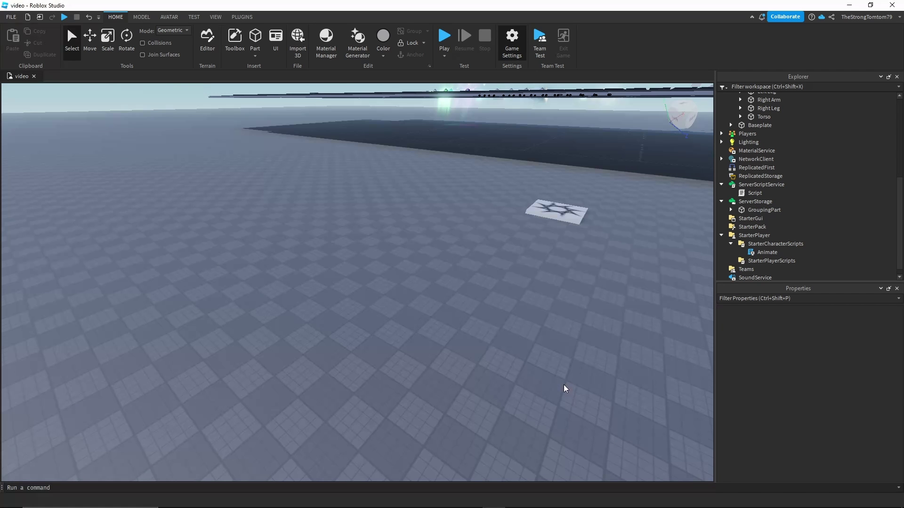
- Playtest the game again, viewing the animated character and its aura from different angles
right_click_drag(496, 309, 500, 303)
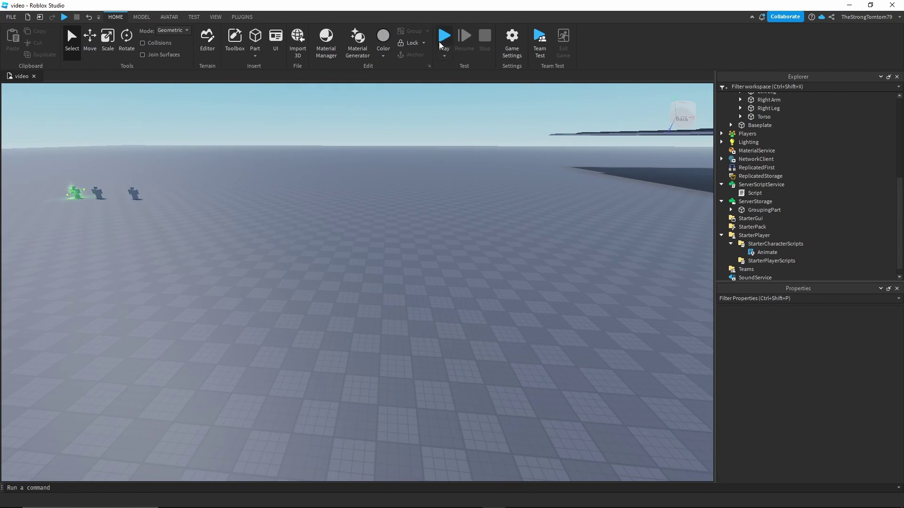
left_click(444, 38)
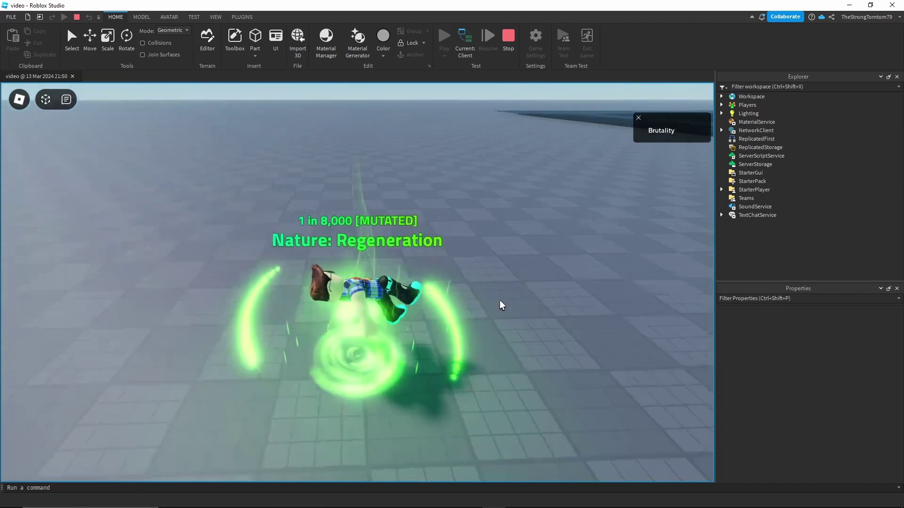
key("Left")
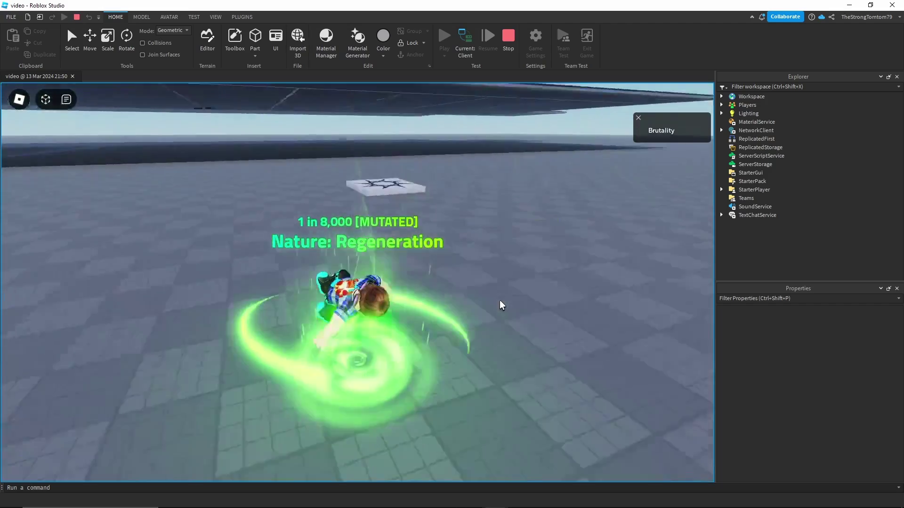